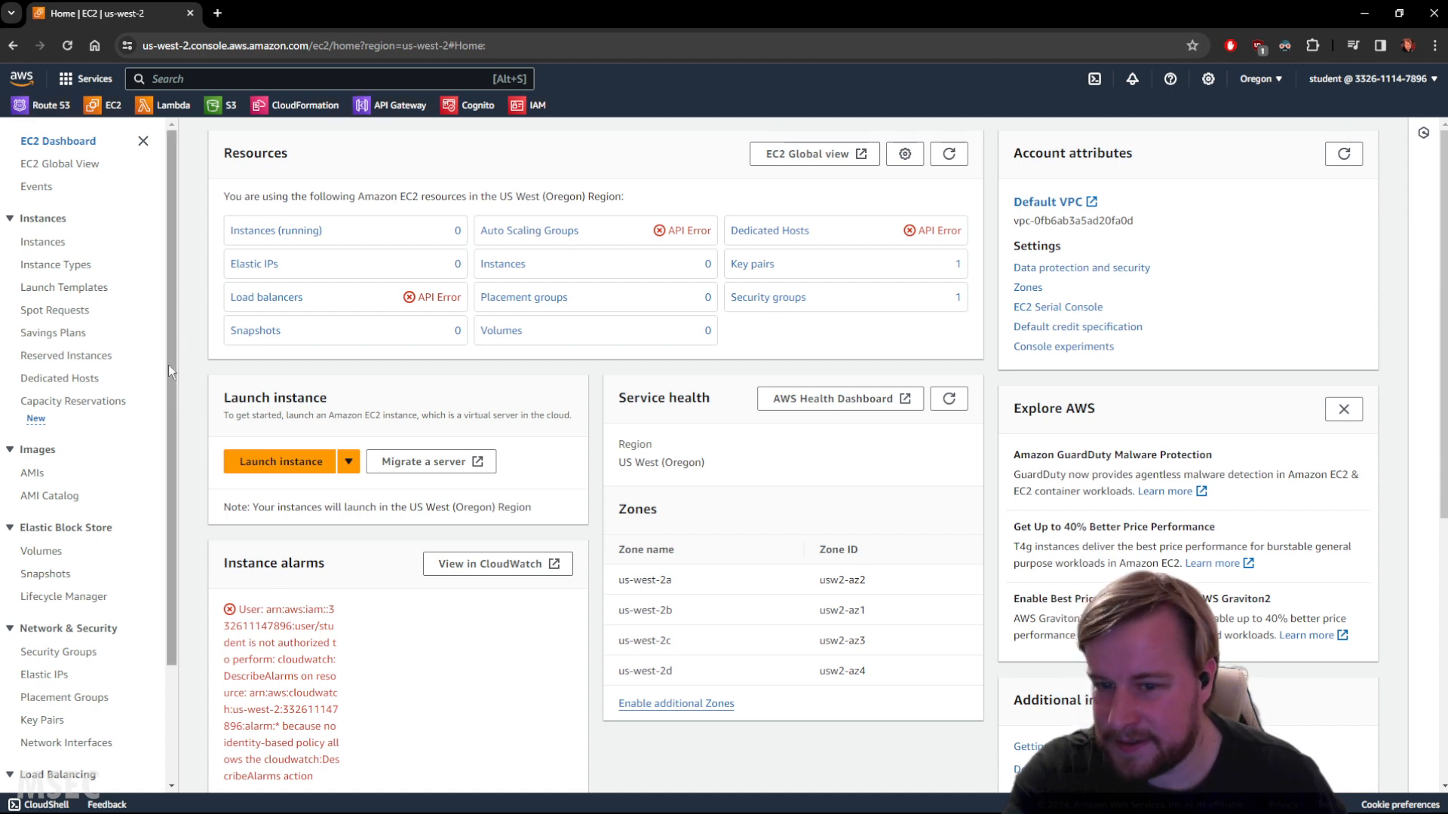
Start launching a new EC2 instance from the dashboard.
scroll(164, 370, down, 3)
scroll(163, 370, up, 3)
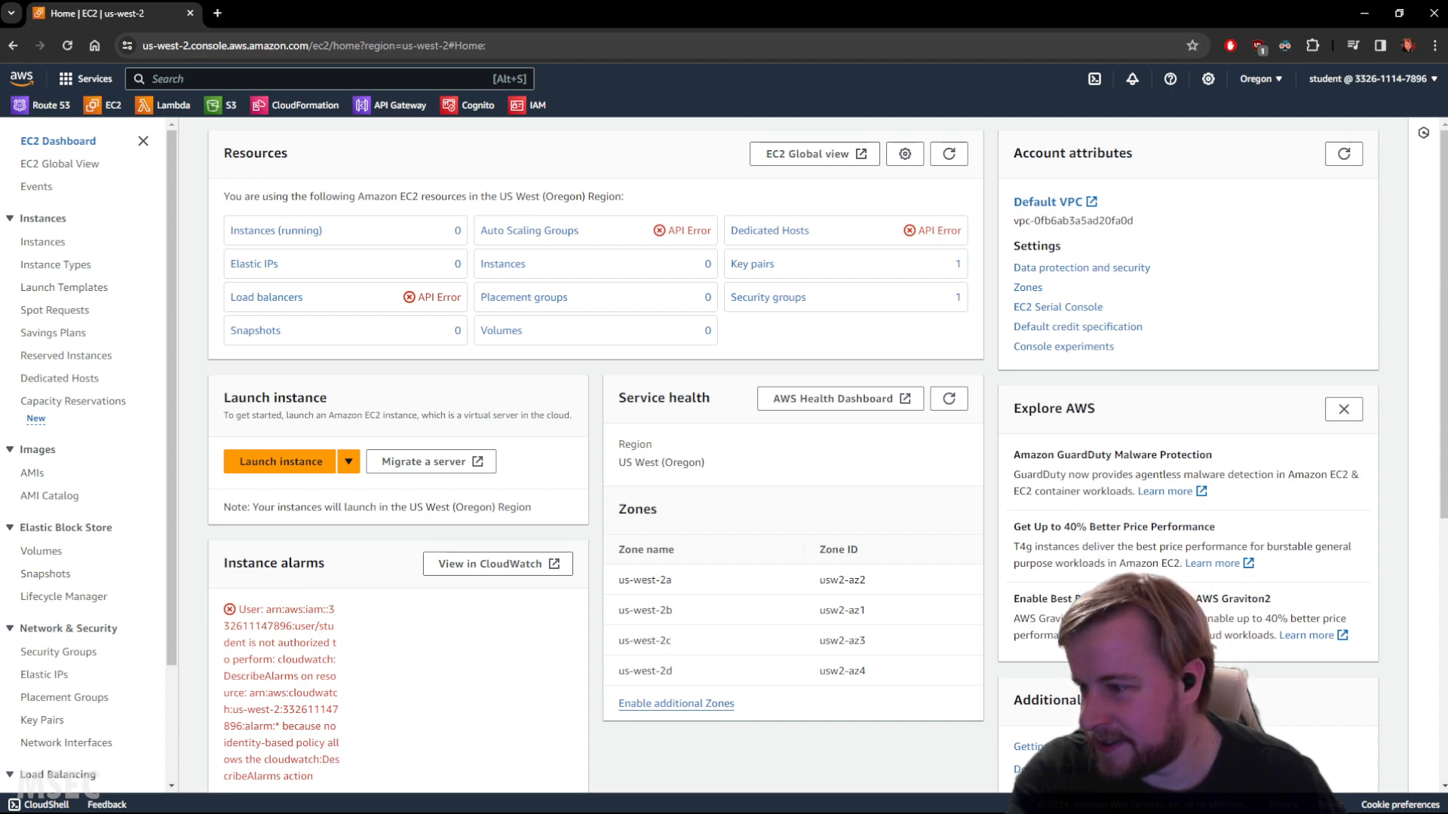
click(308, 469)
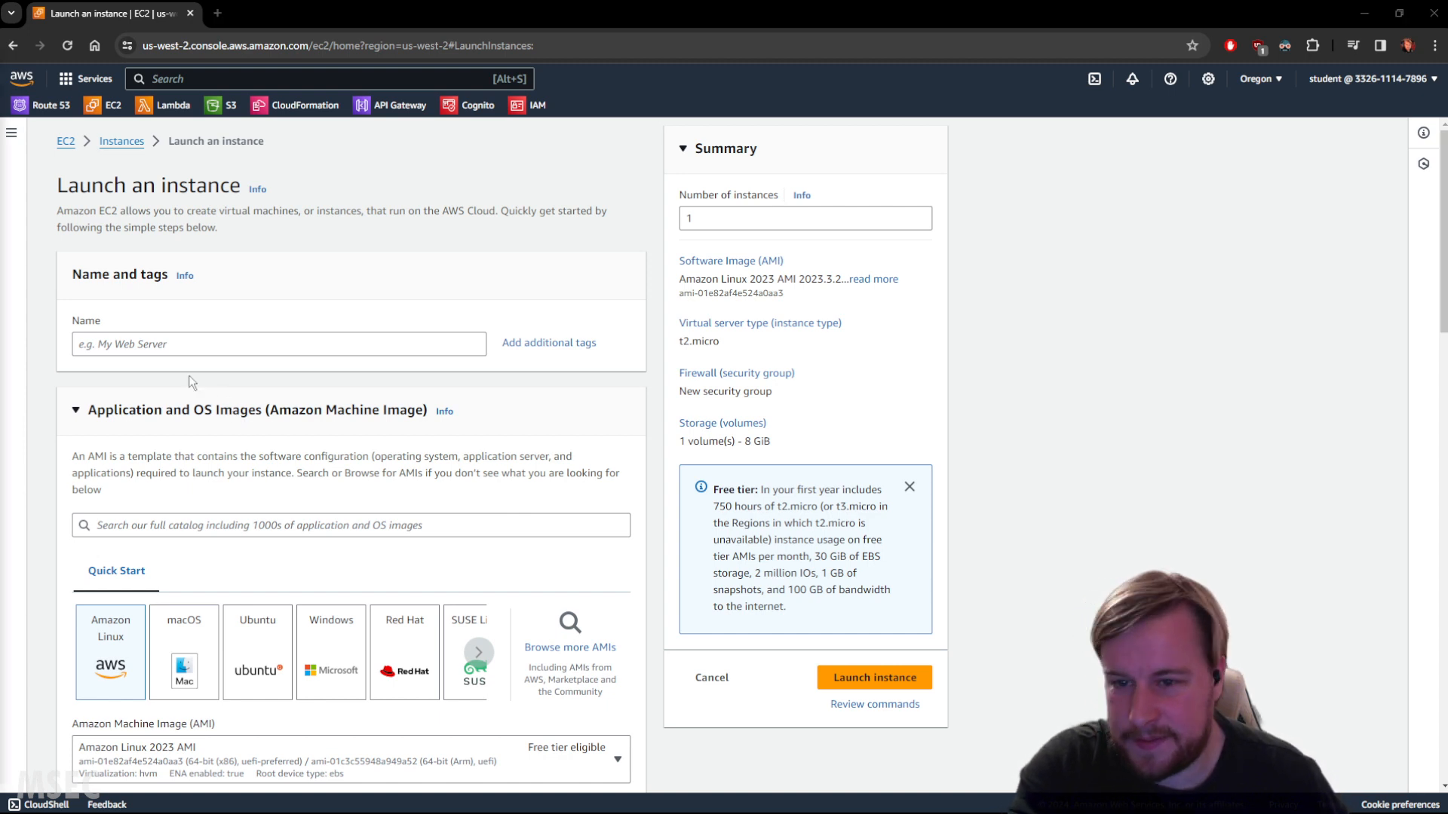
Name the instance Name.
click(180, 348)
text(Name)
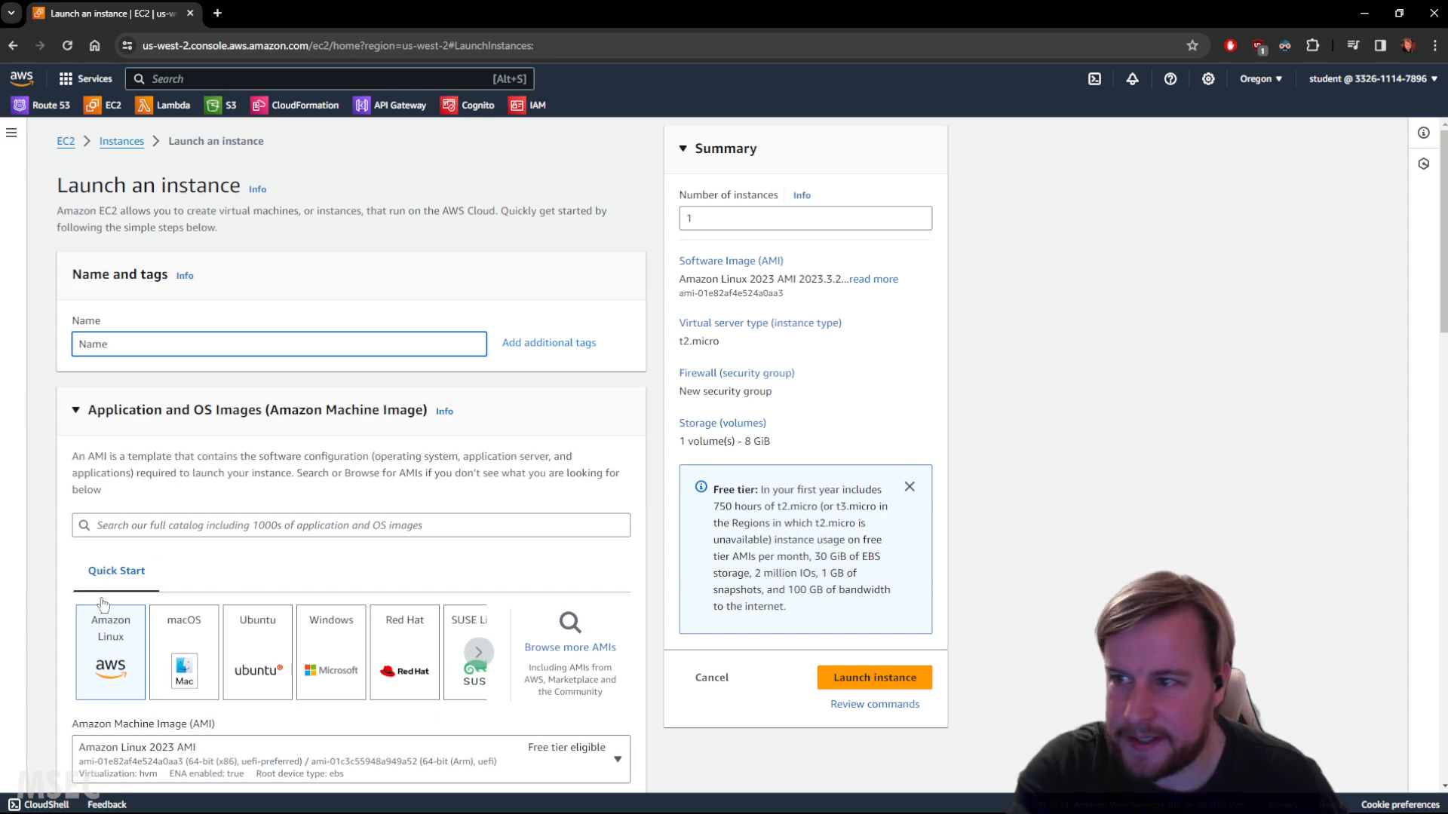
Open the key pair list and the key pair help panel.
scroll(209, 592, down, 1)
scroll(209, 592, down, 1)
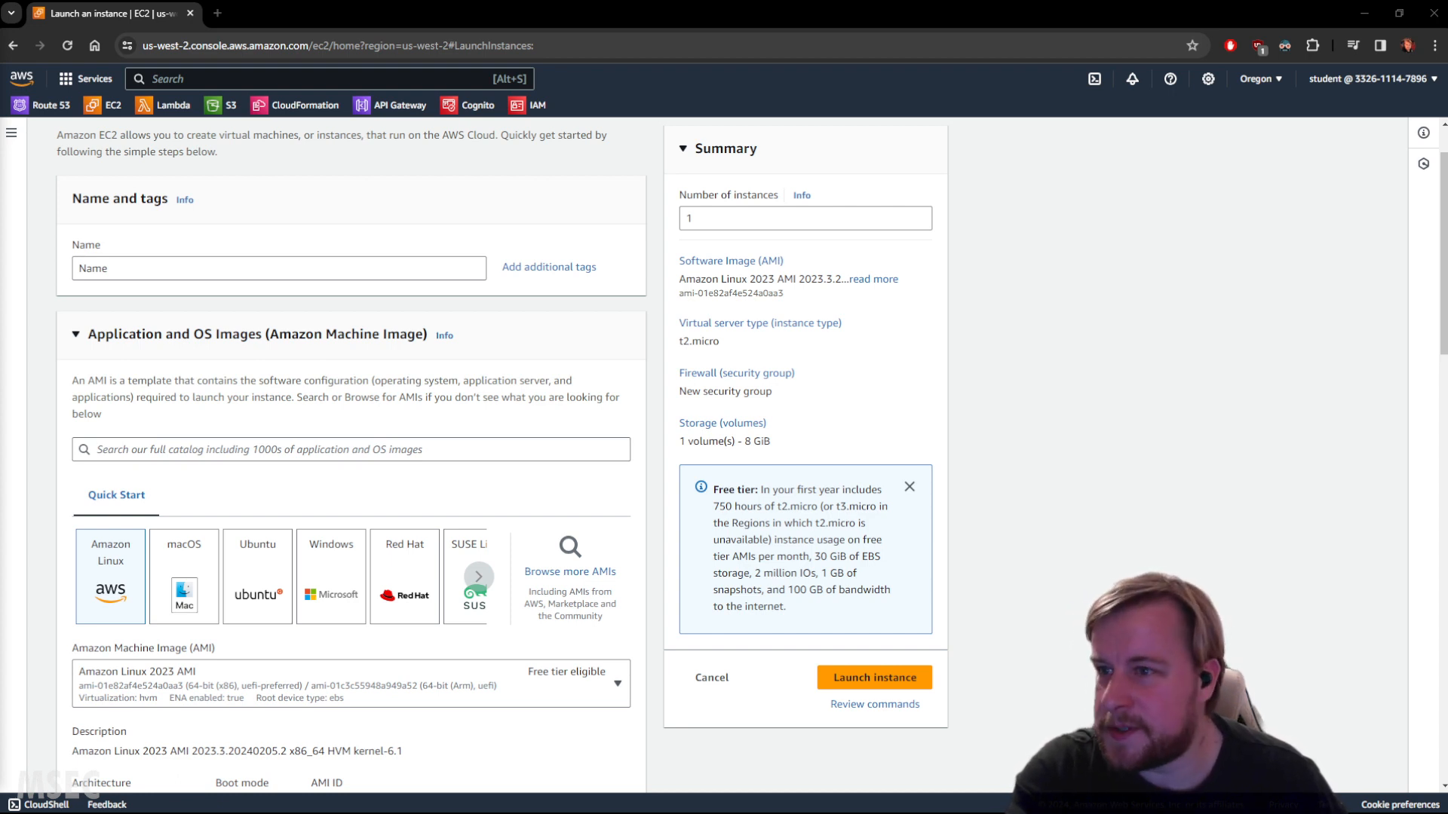
scroll(257, 604, down, 2)
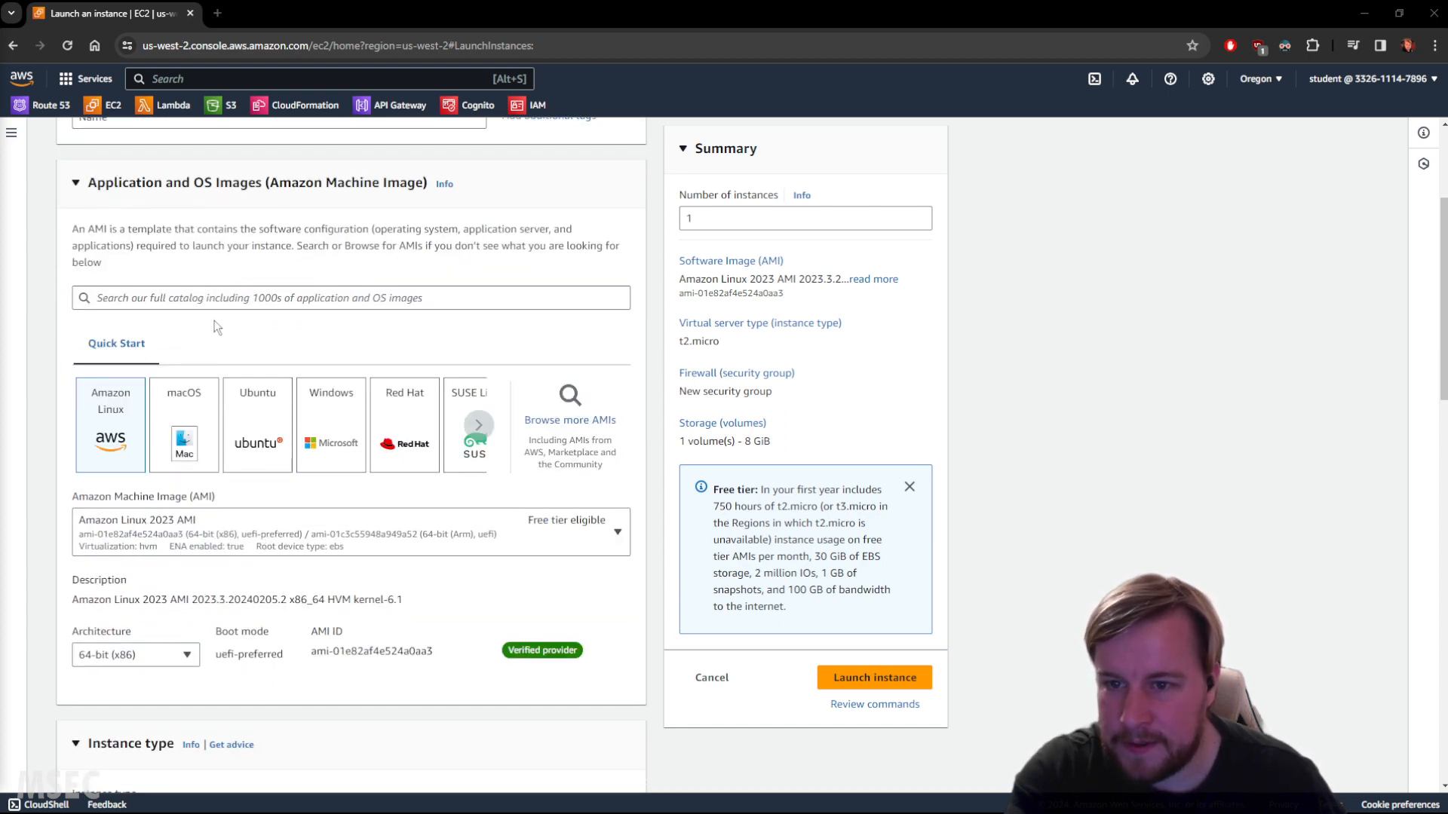
scroll(214, 347, down, 5)
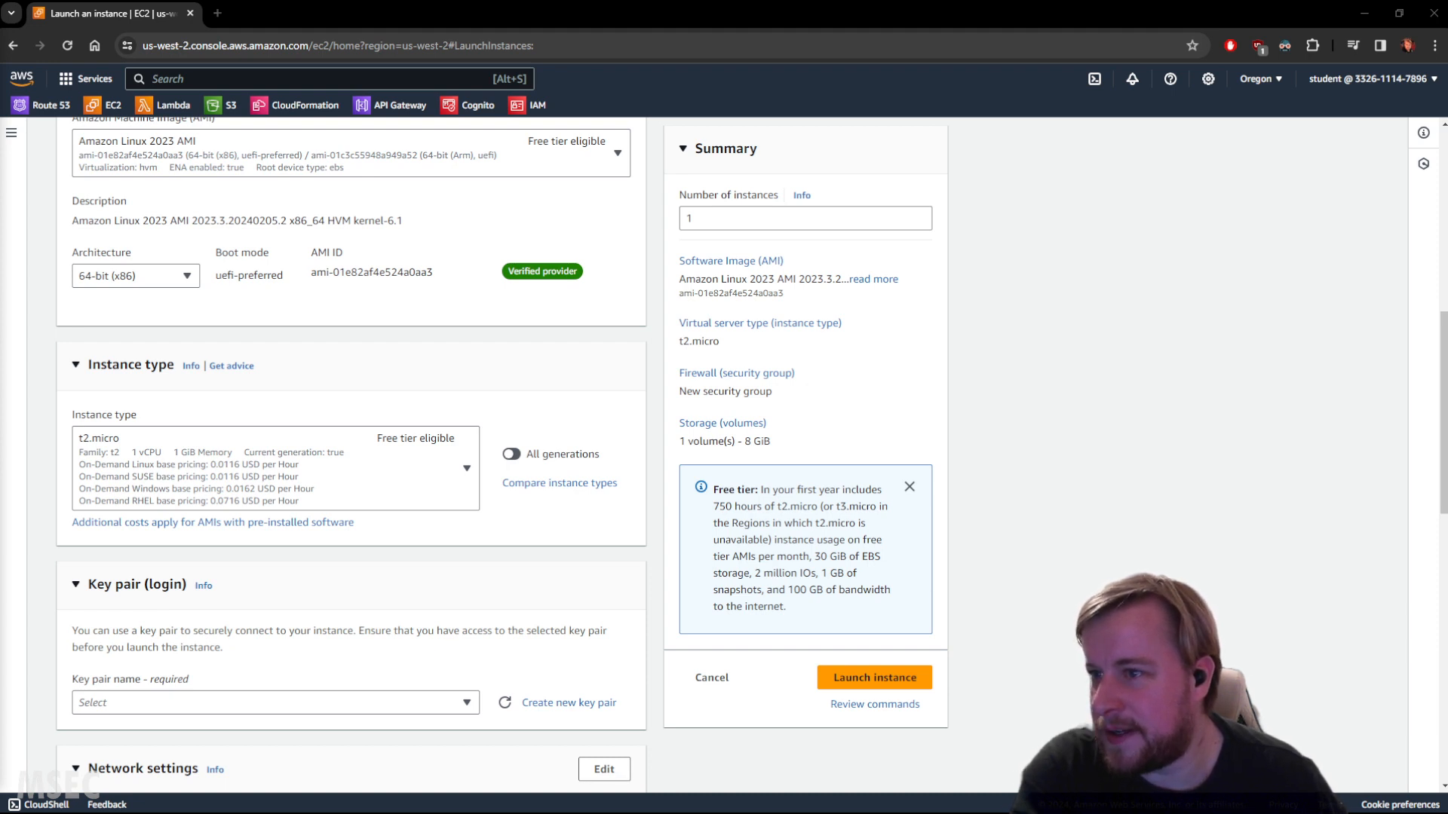
click(246, 701)
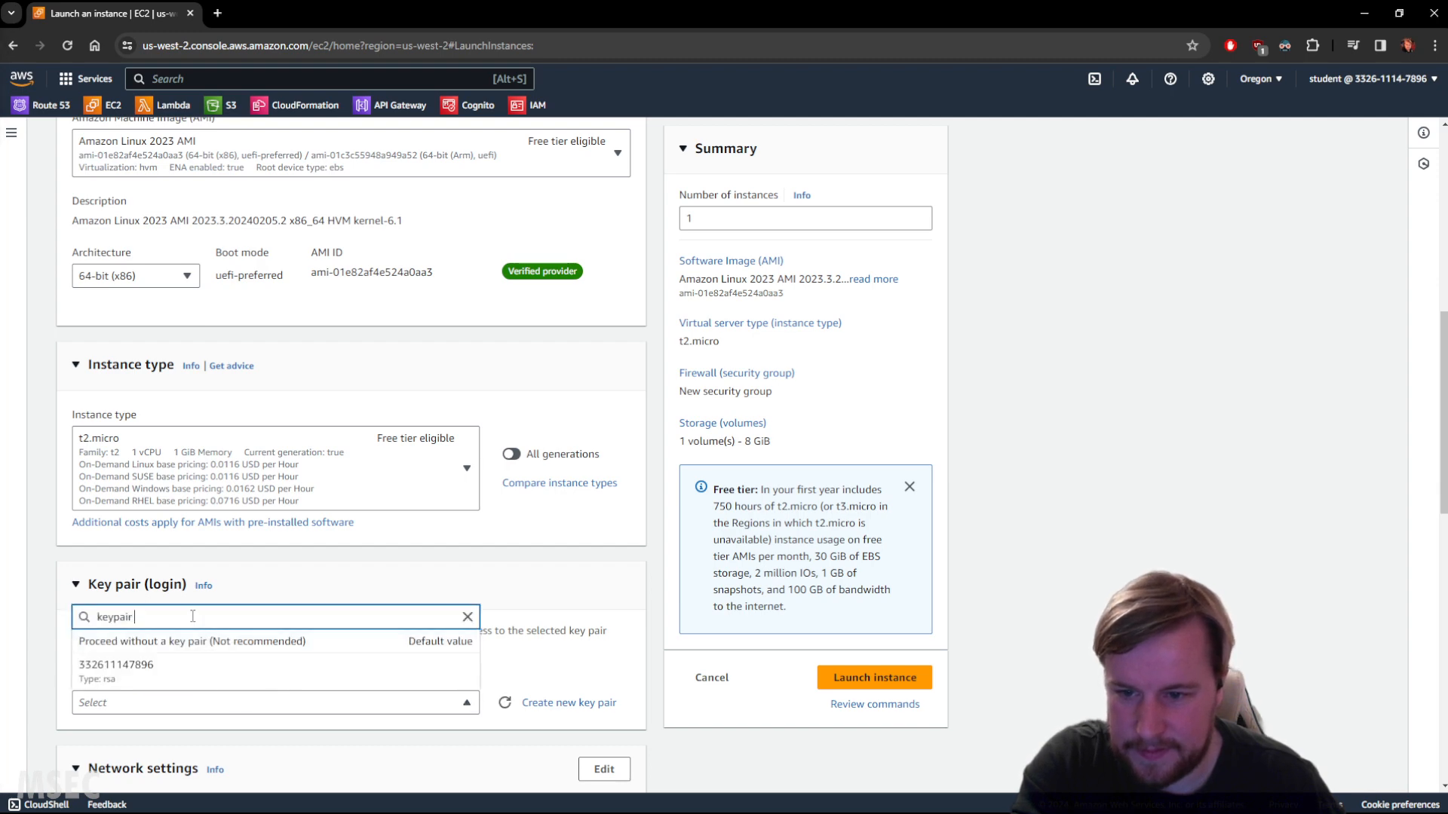
click(203, 586)
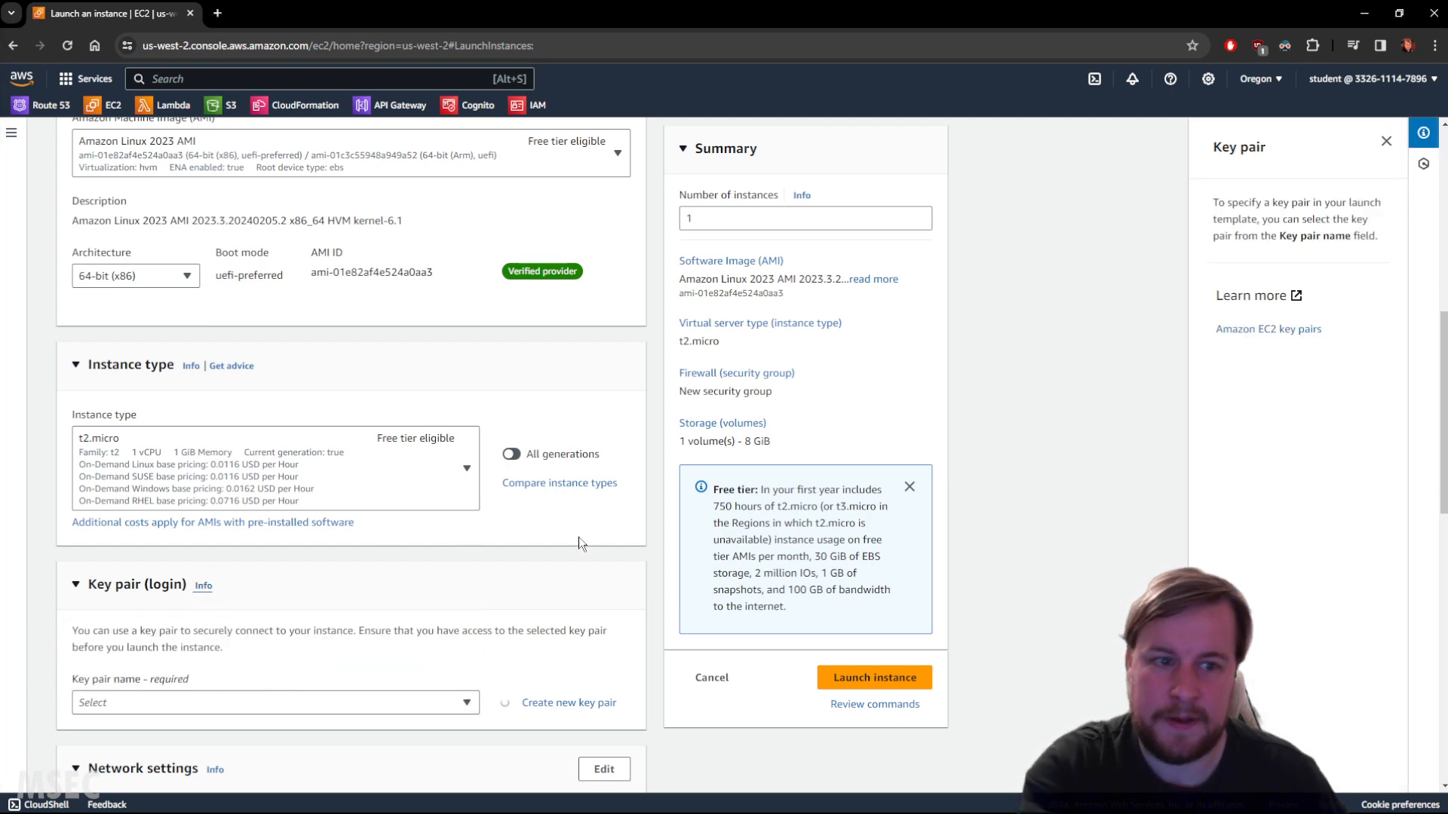
Create a new RSA .pem key pair named keypair and save the keypair.pem file.
scroll(425, 561, down, 2)
scroll(437, 530, down, 1)
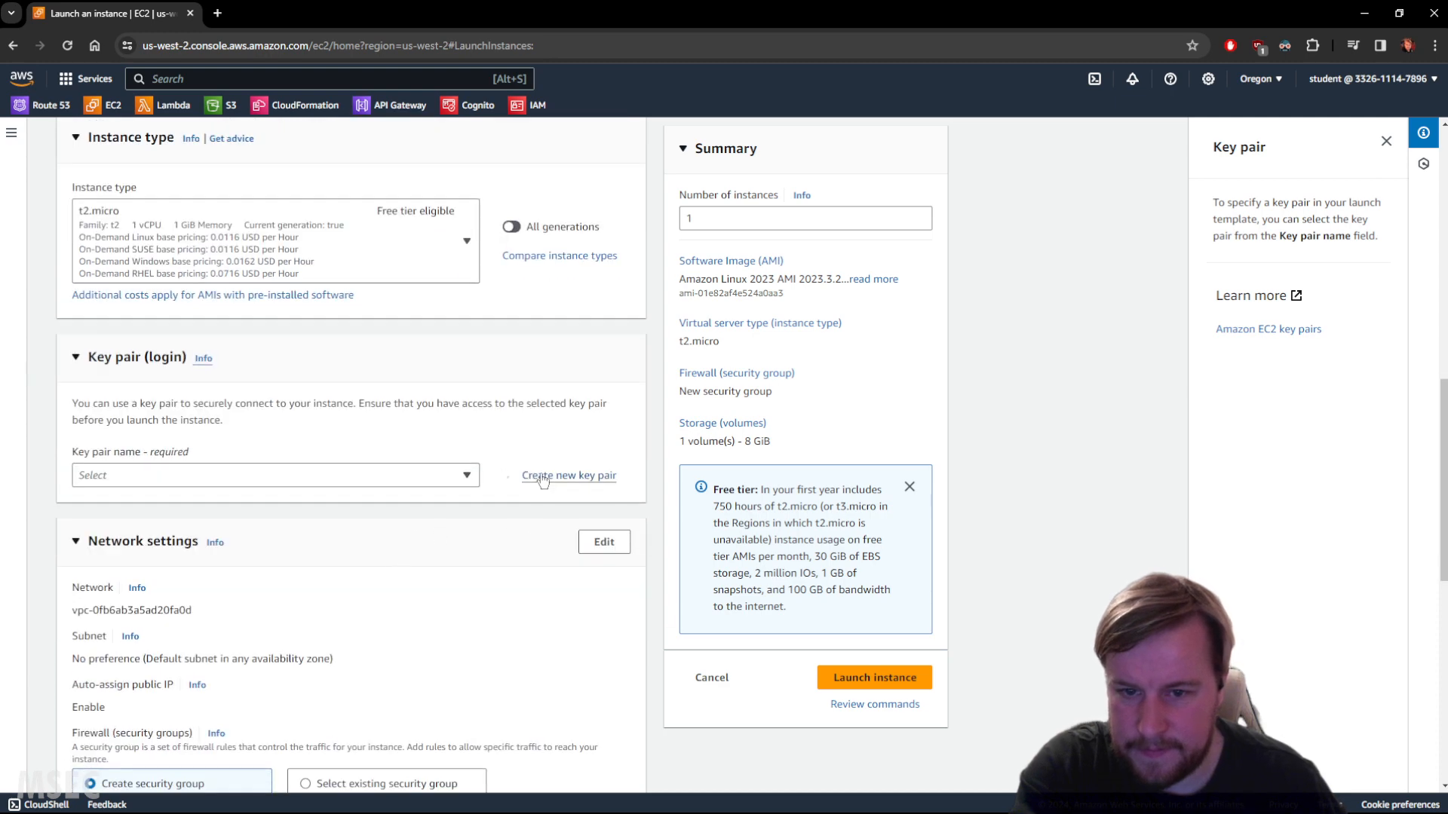
scroll(453, 512, down, 1)
click(543, 399)
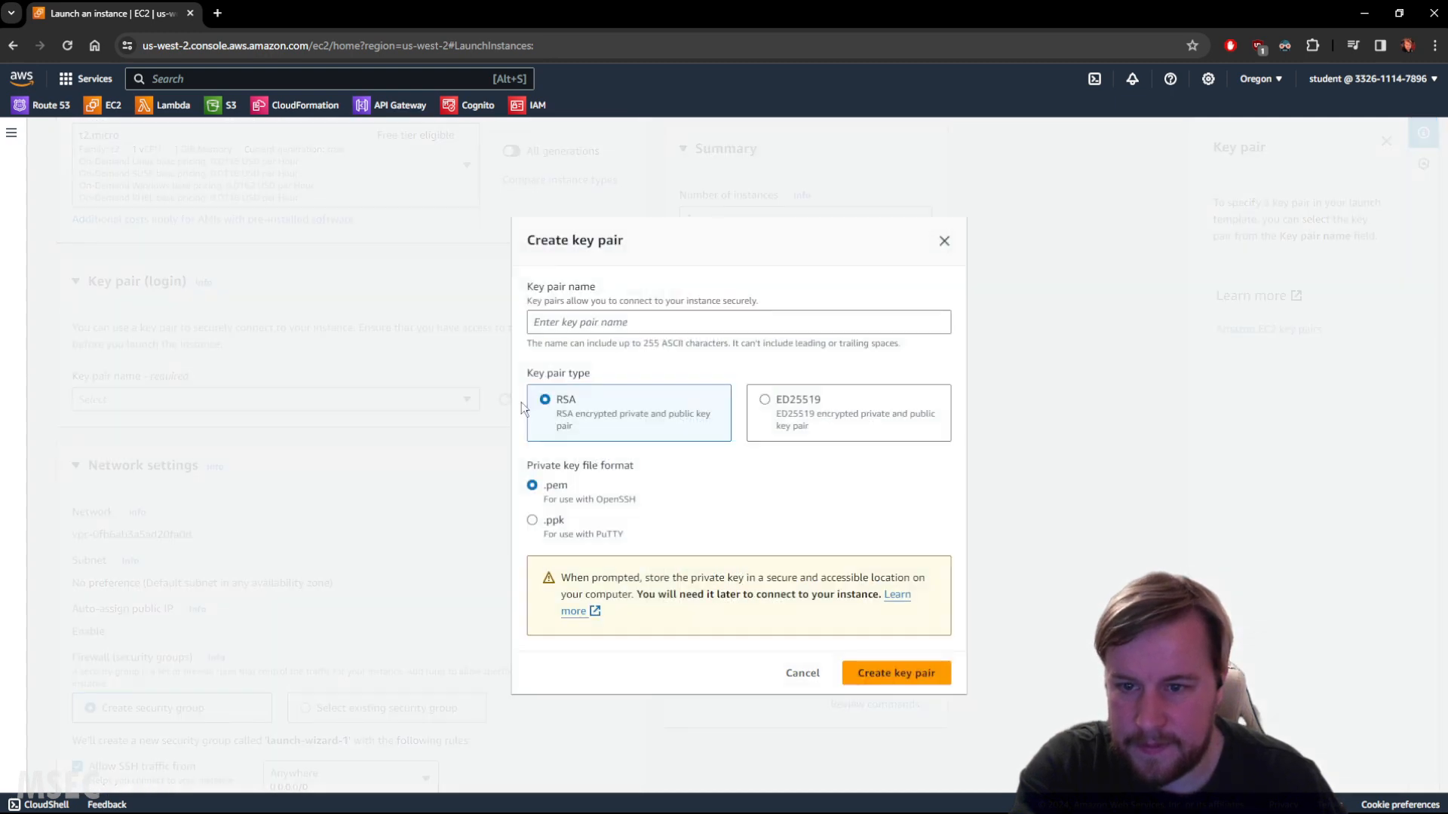
click(641, 315)
text(keypair)
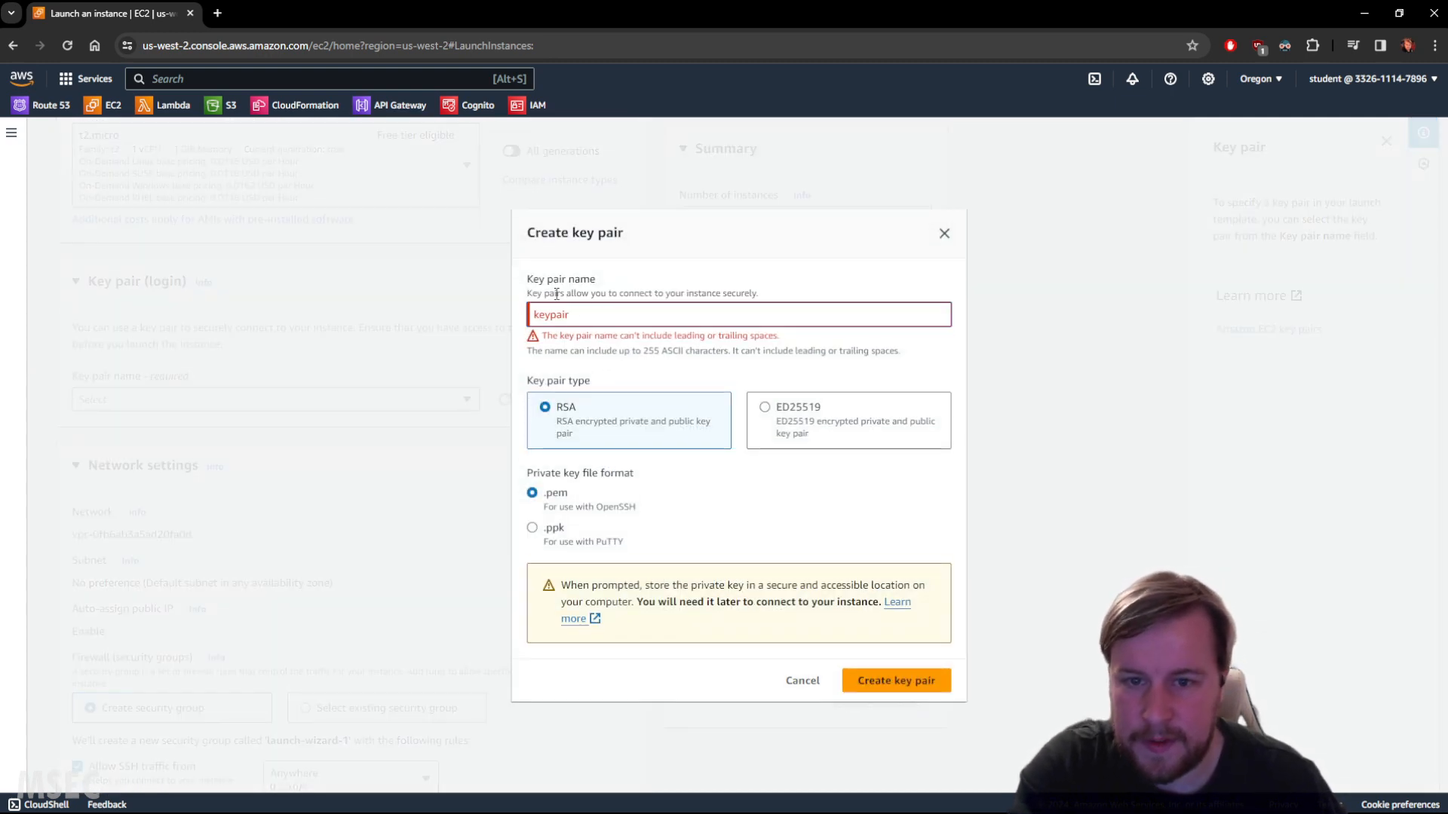
key(BackSpace)
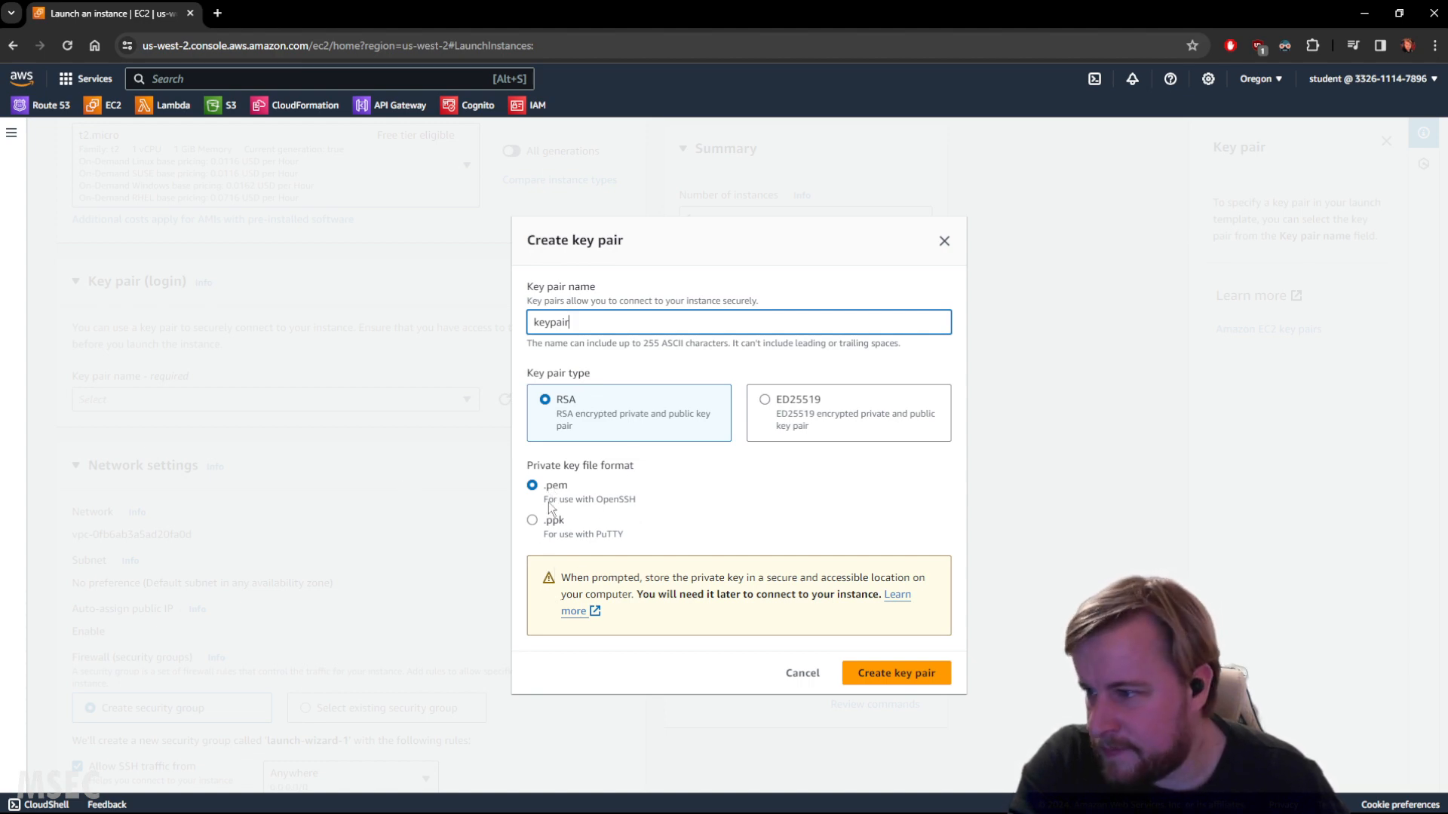
click(881, 672)
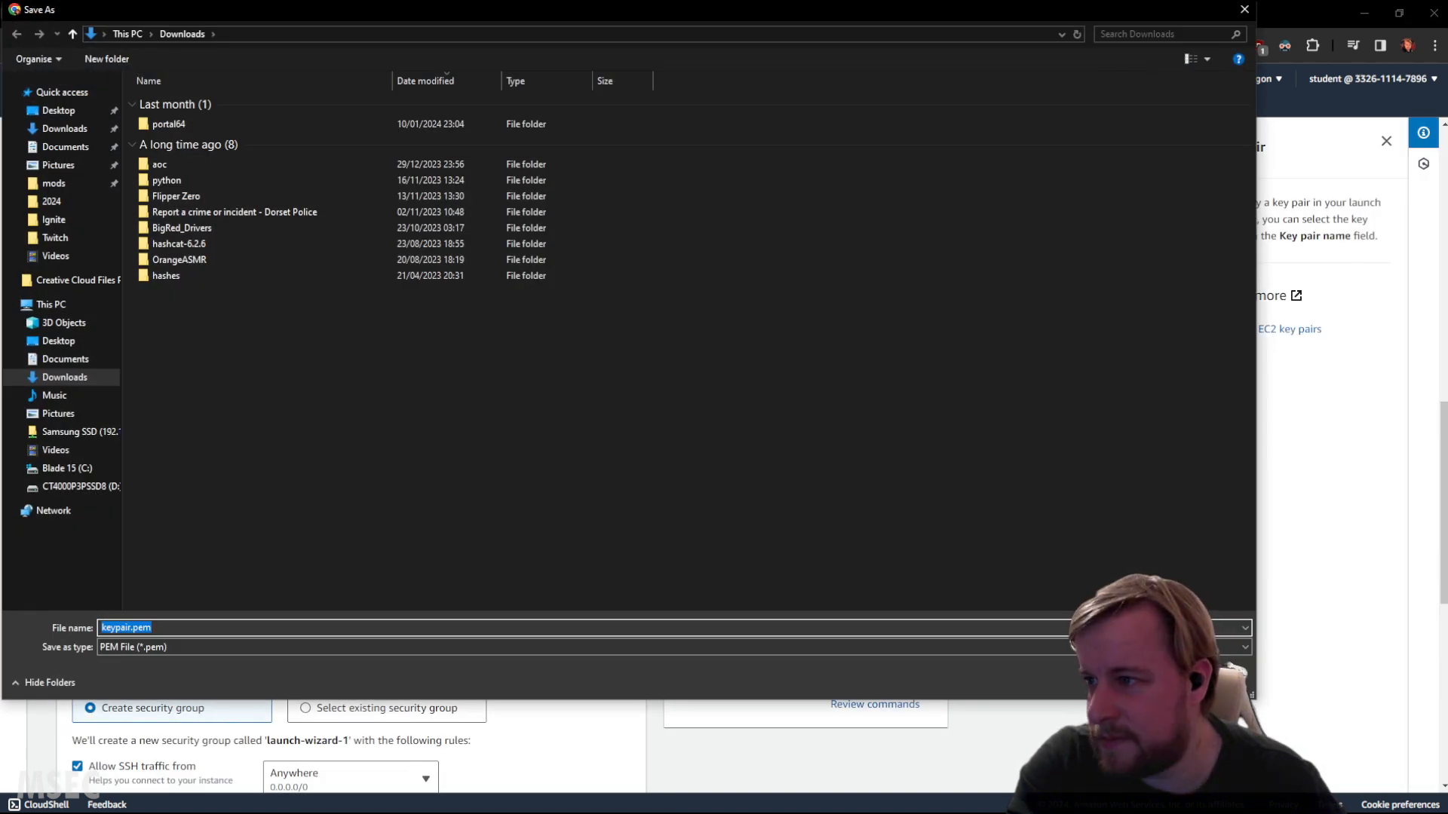
key(Return)
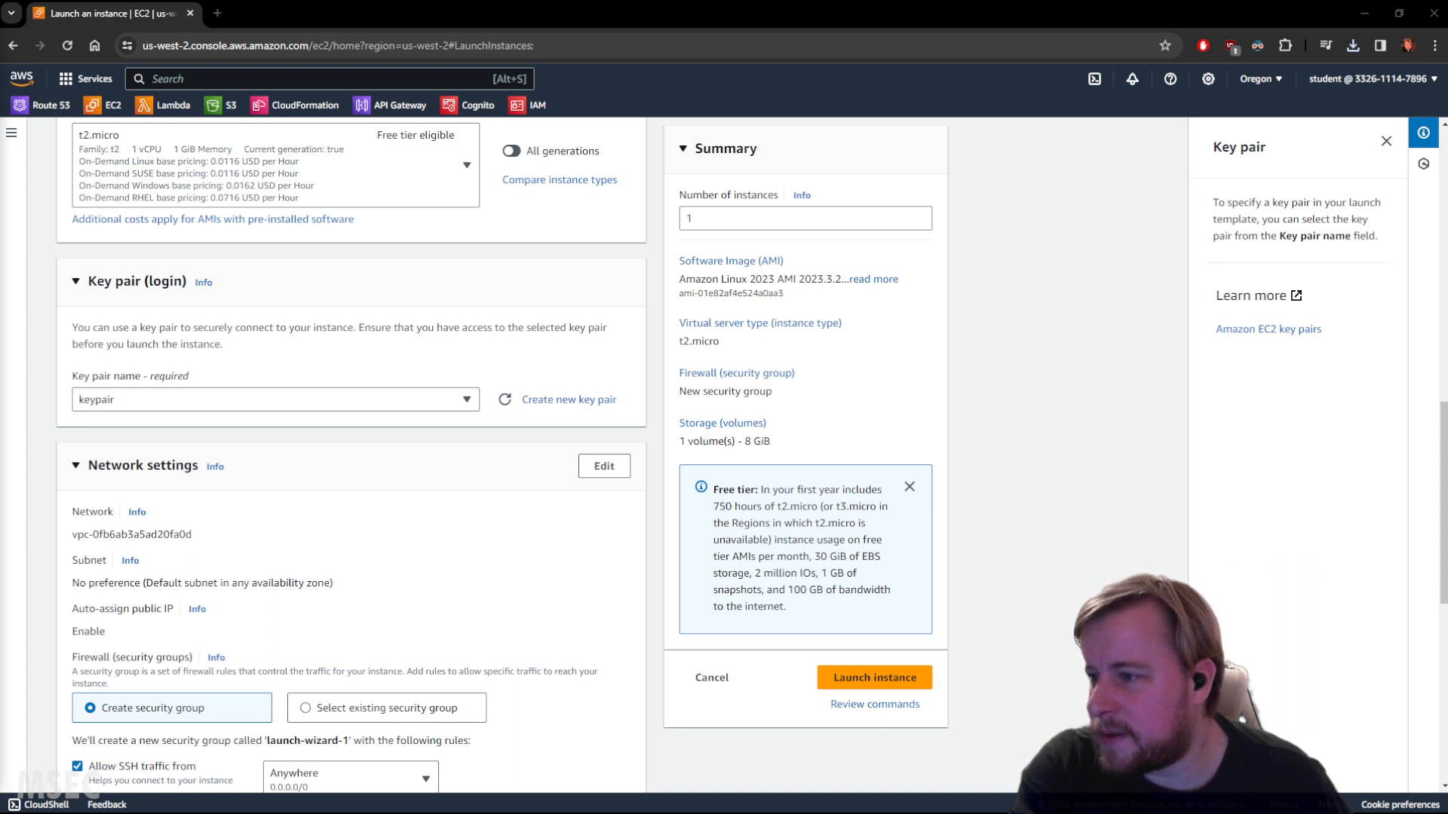
Expand the Advanced details section of the launch form.
scroll(330, 503, down, 3)
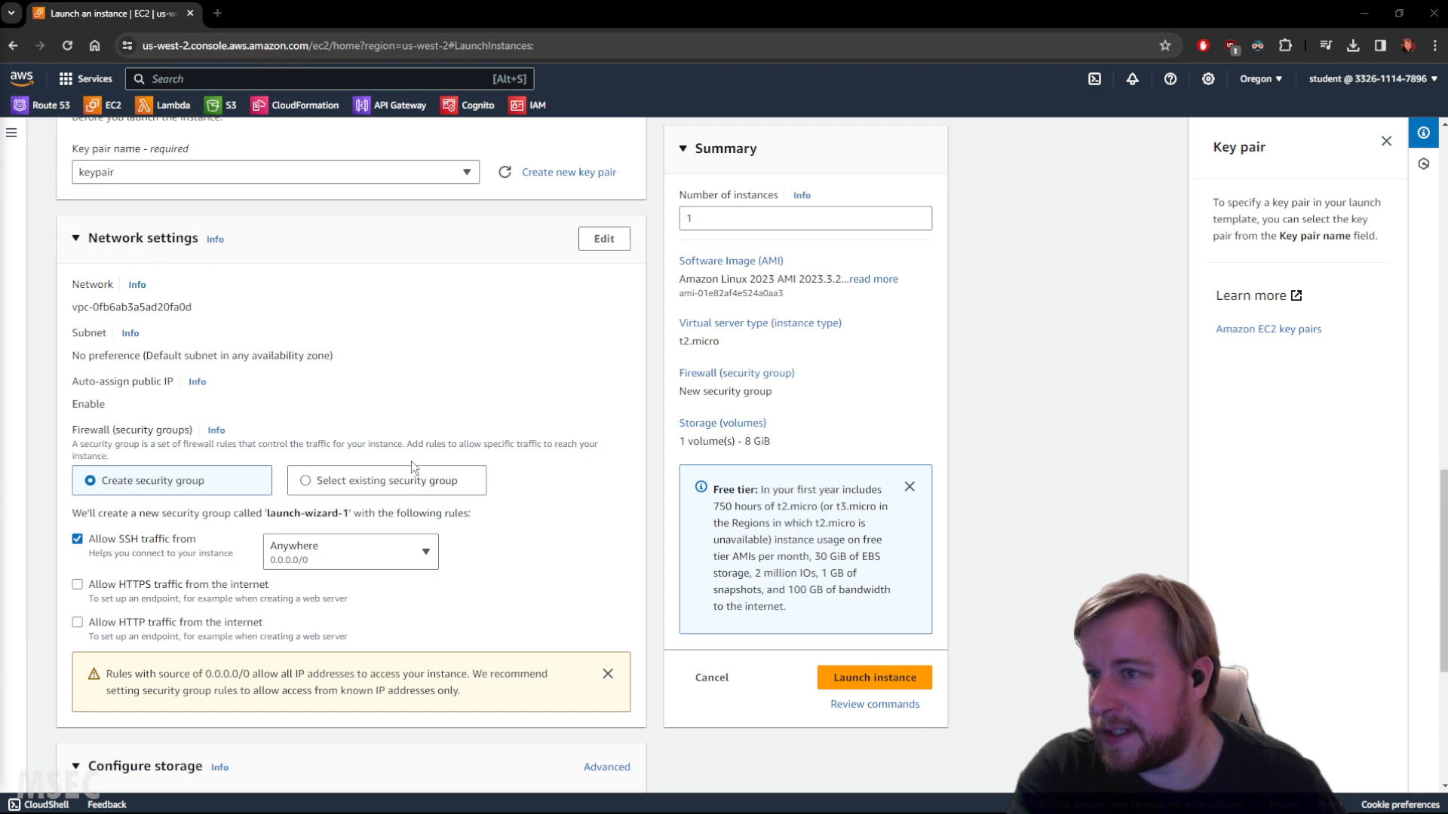
scroll(374, 466, down, 5)
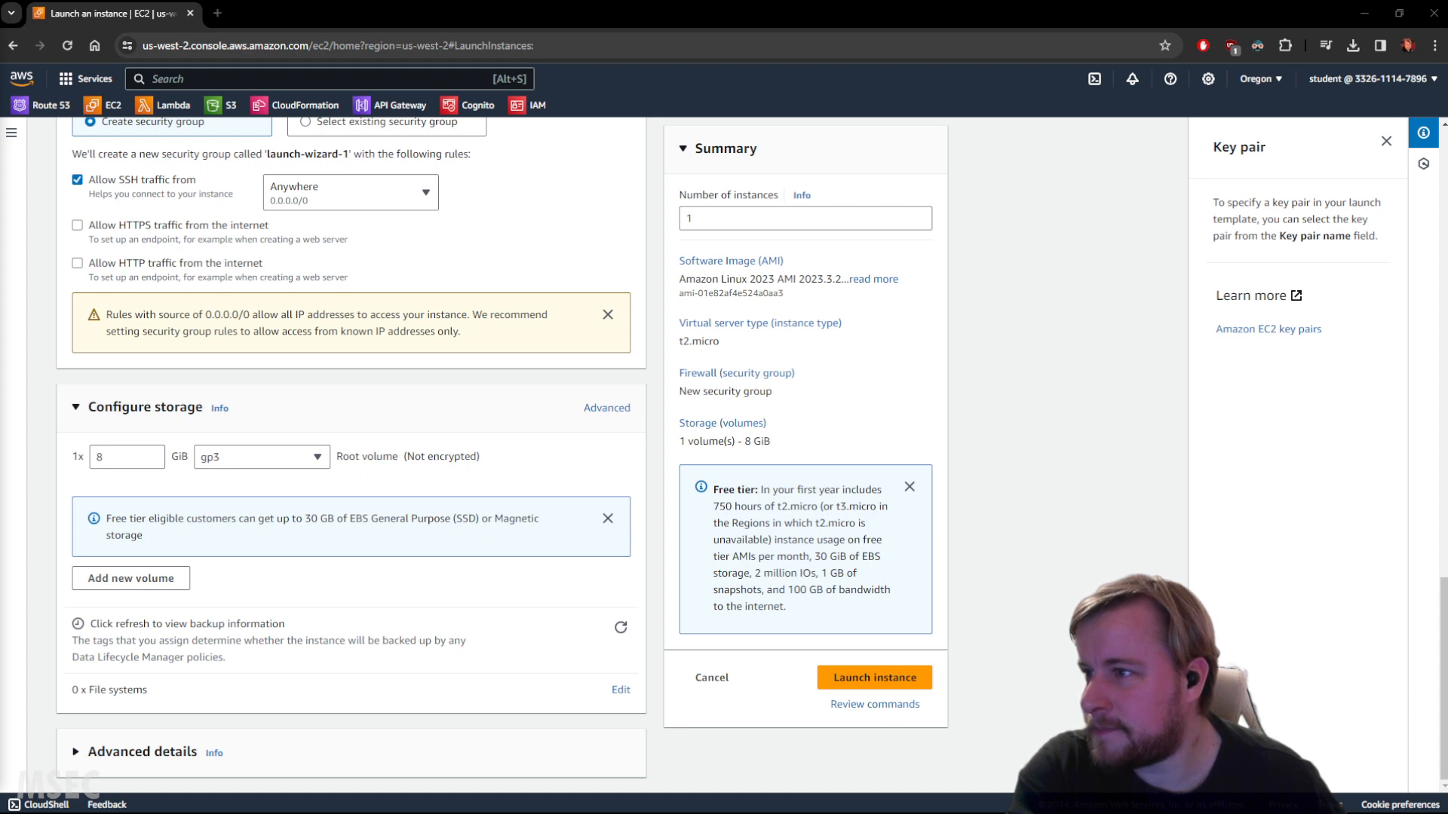
click(214, 754)
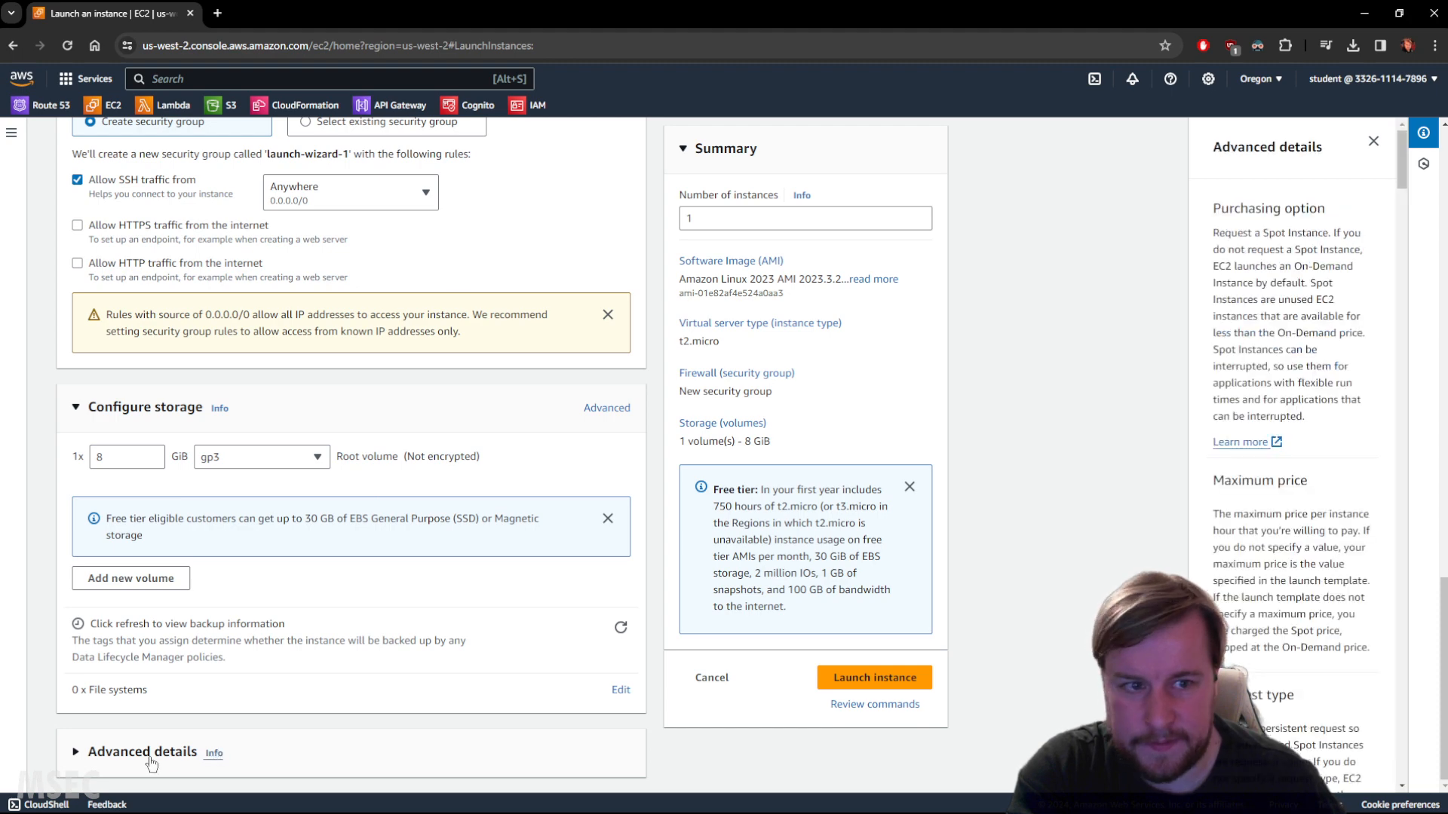
click(126, 753)
Launch the instance with the configured settings.
scroll(328, 600, down, 5)
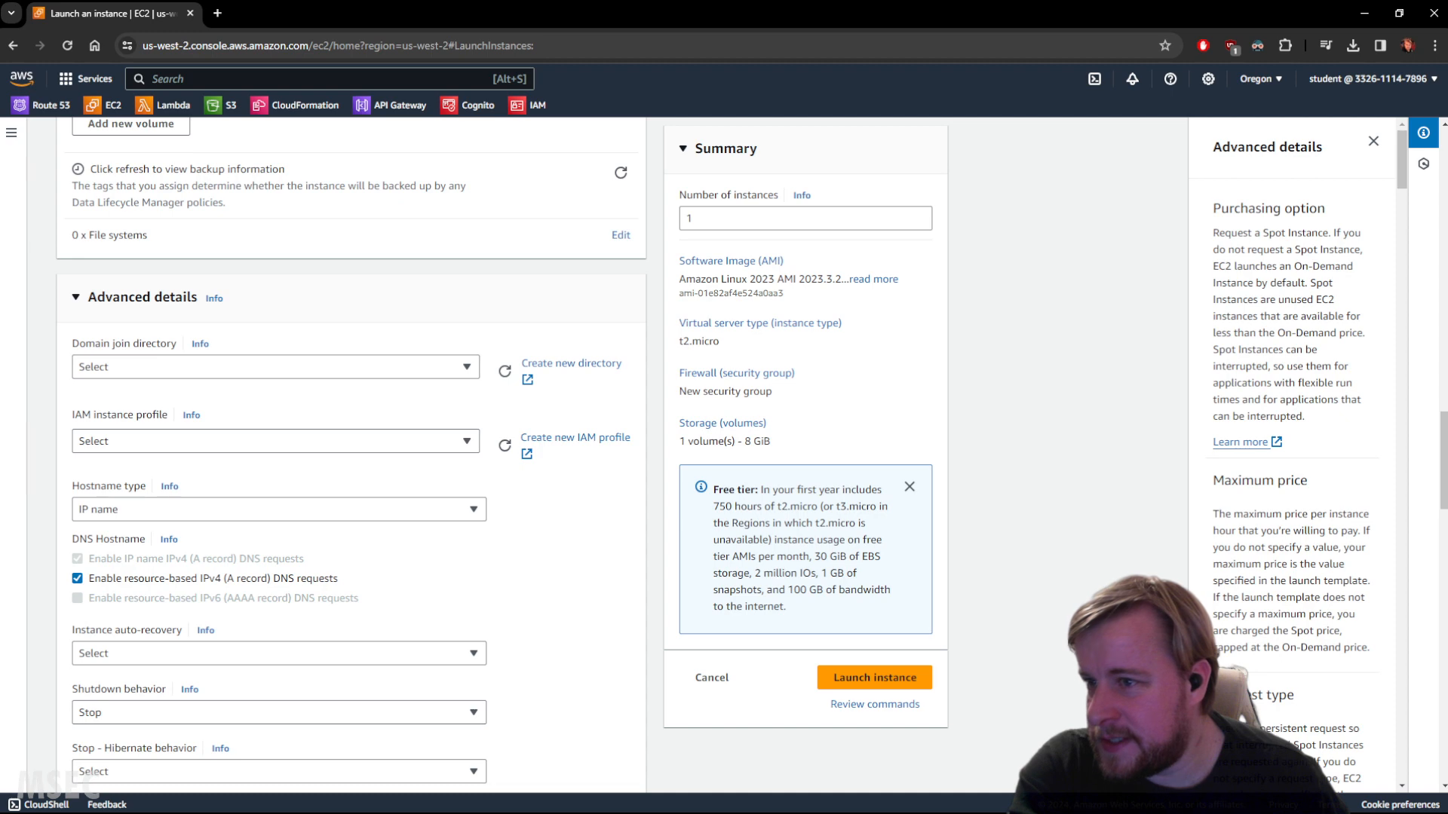
scroll(412, 495, down, 2)
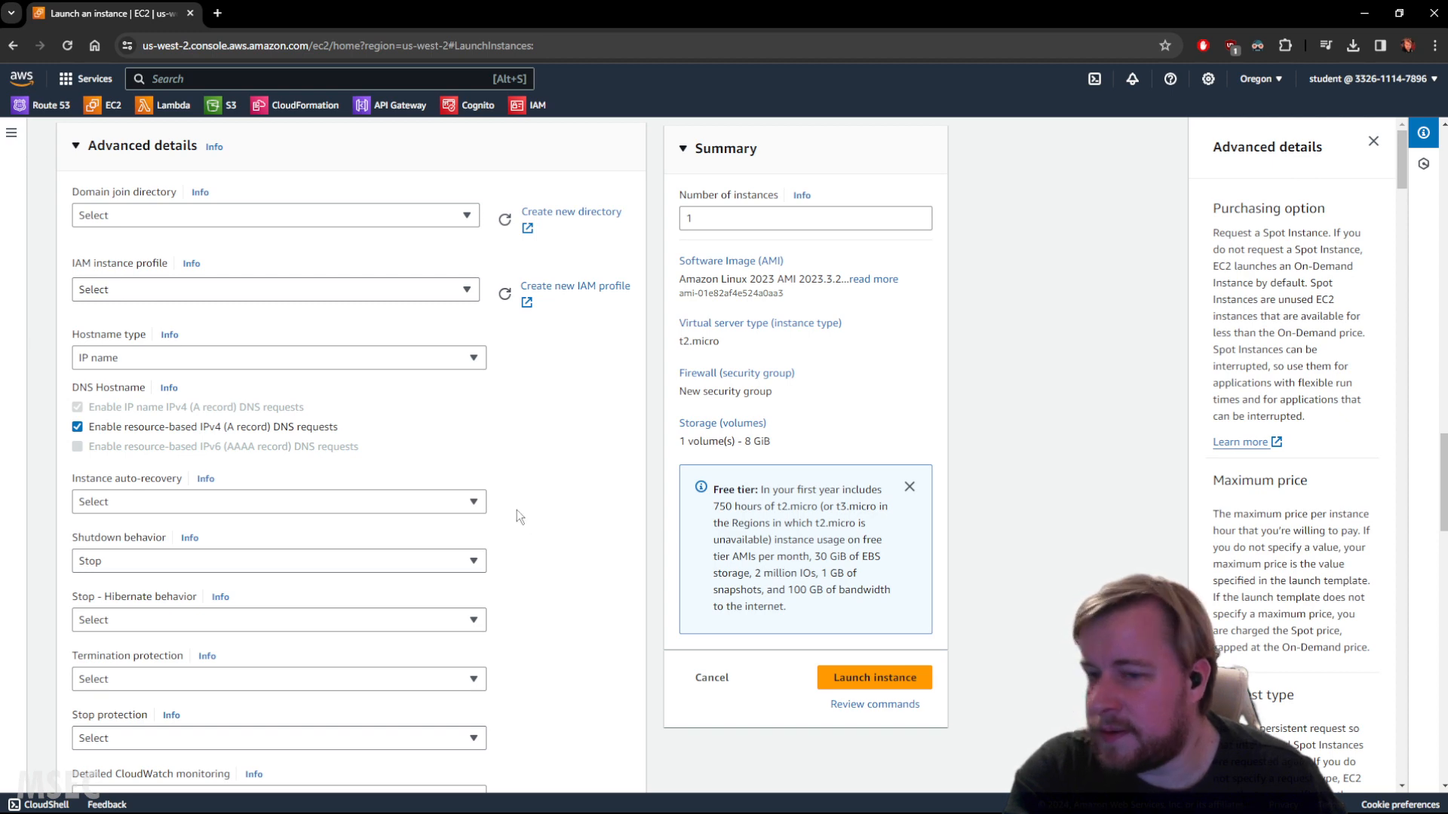
scroll(626, 513, down, 5)
scroll(573, 615, down, 4)
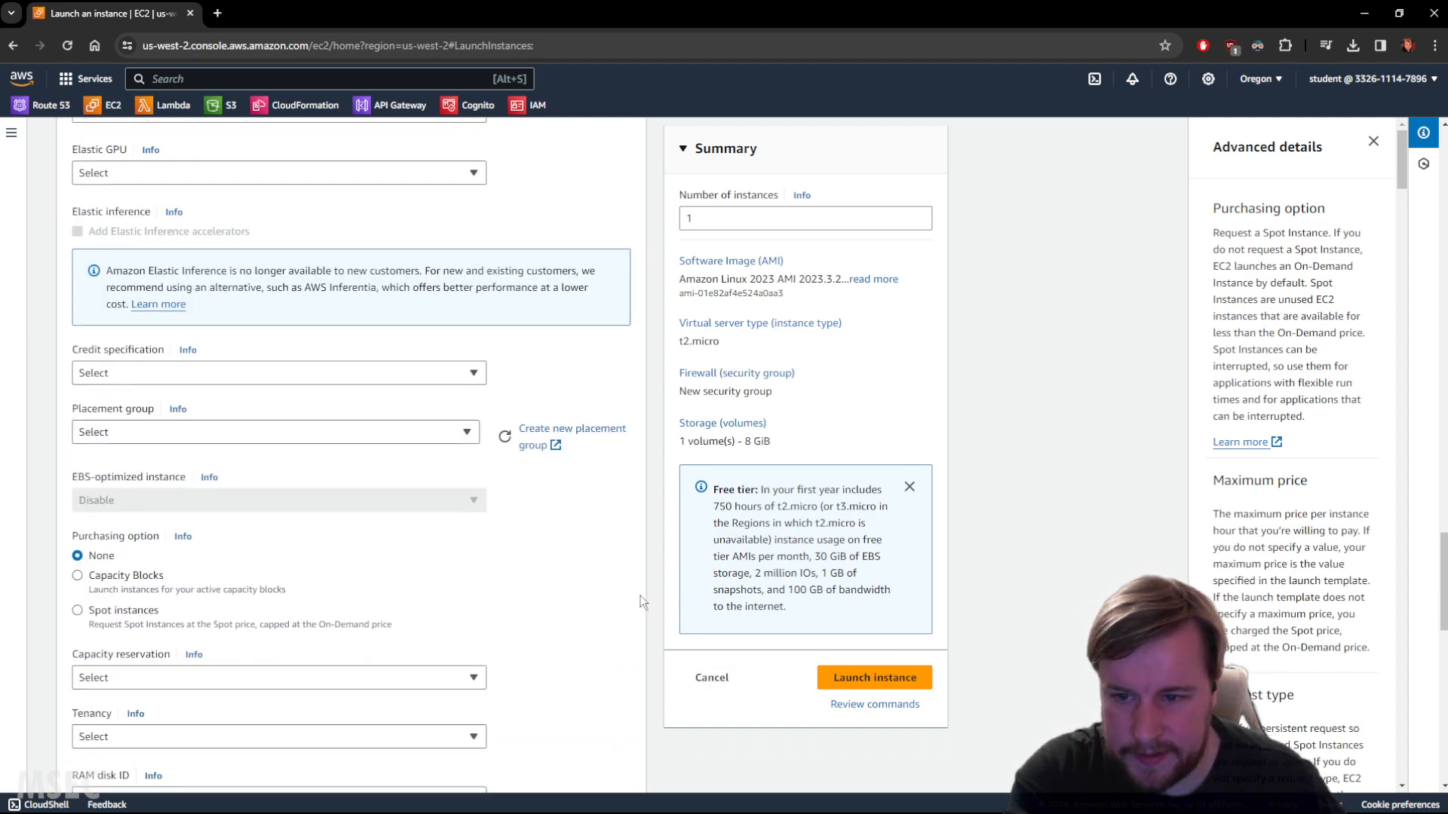
scroll(642, 602, down, 10)
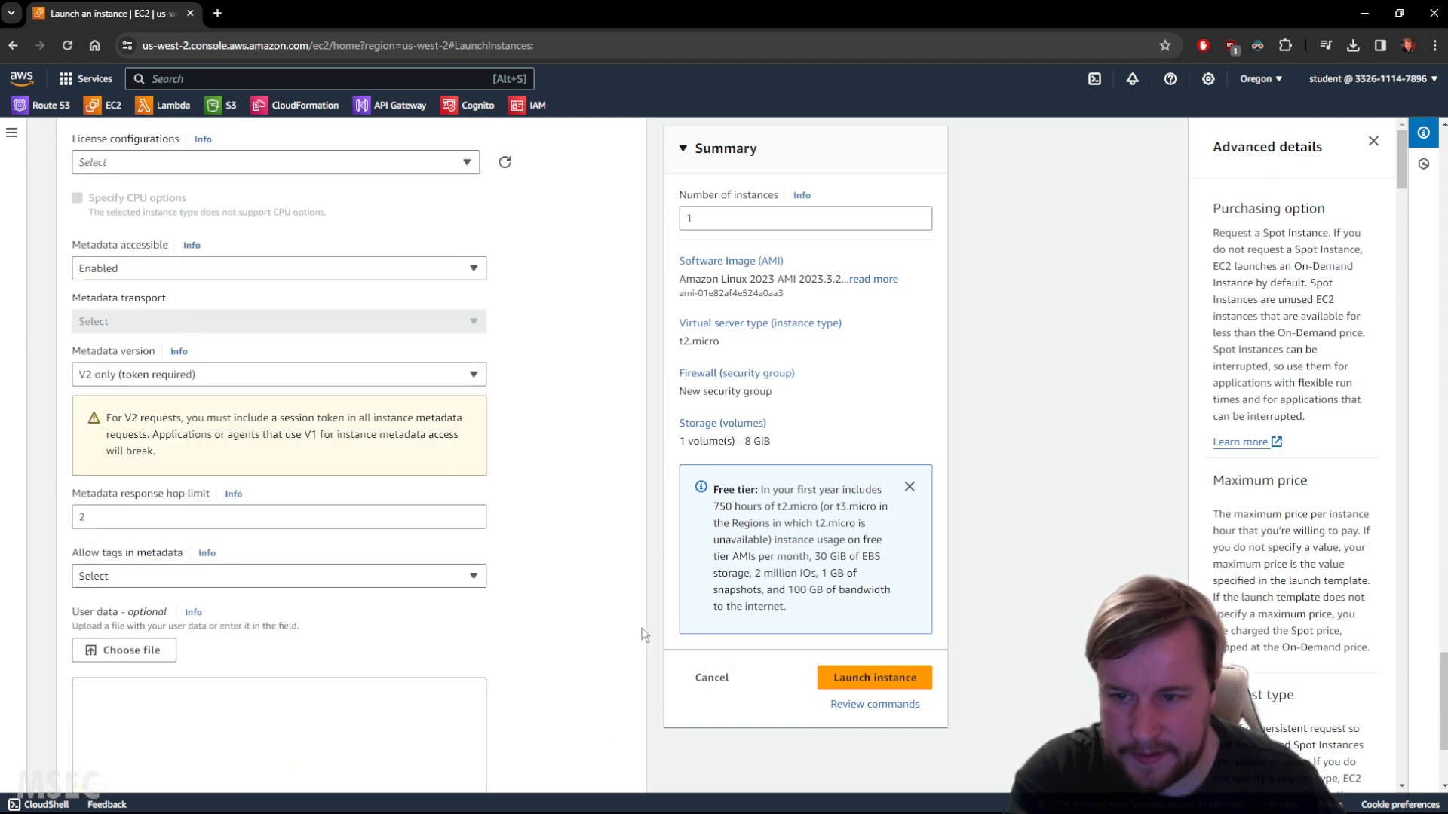
click(854, 680)
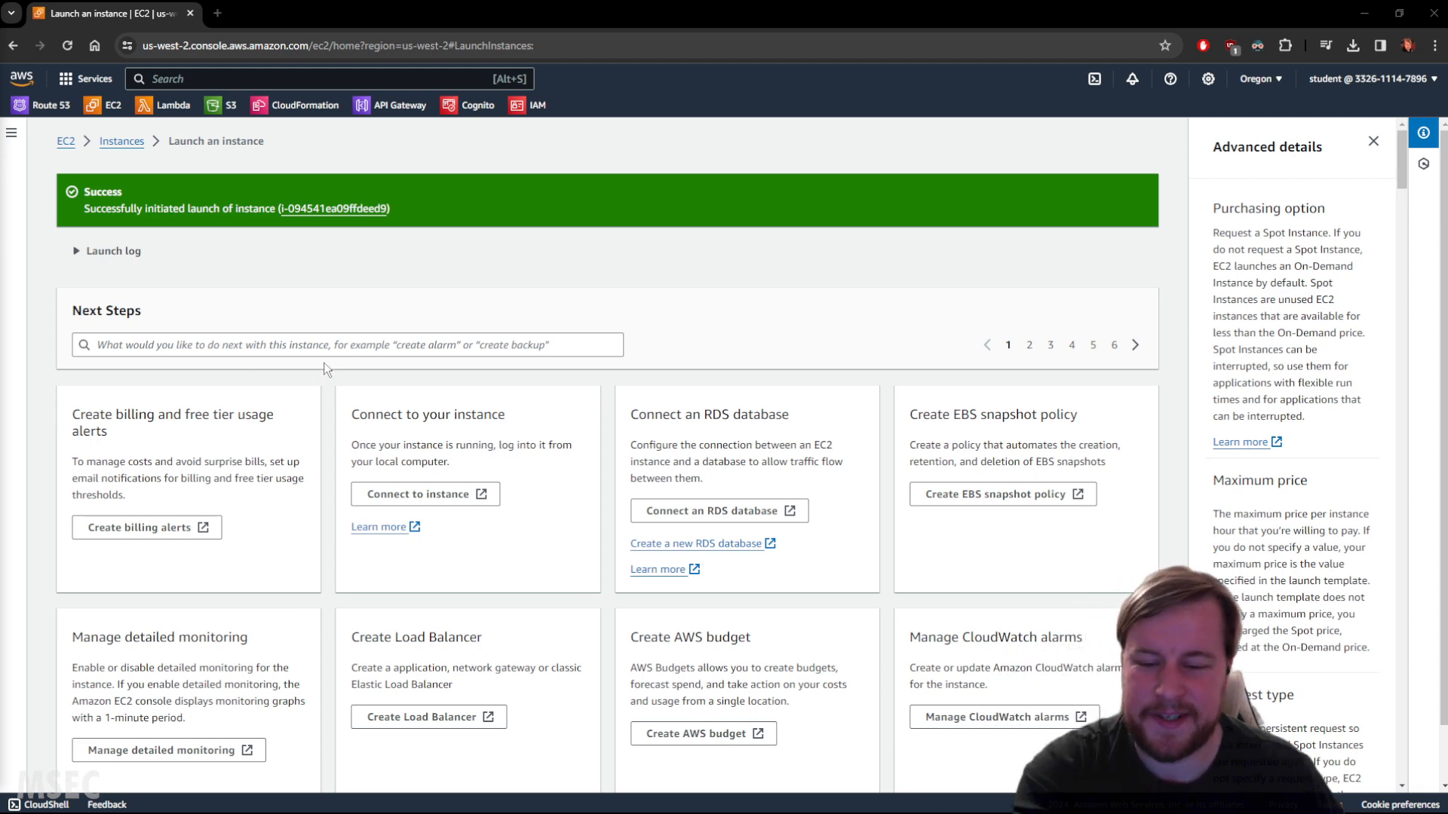
Open the instances list from the launch success page.
scroll(370, 275, down, 1)
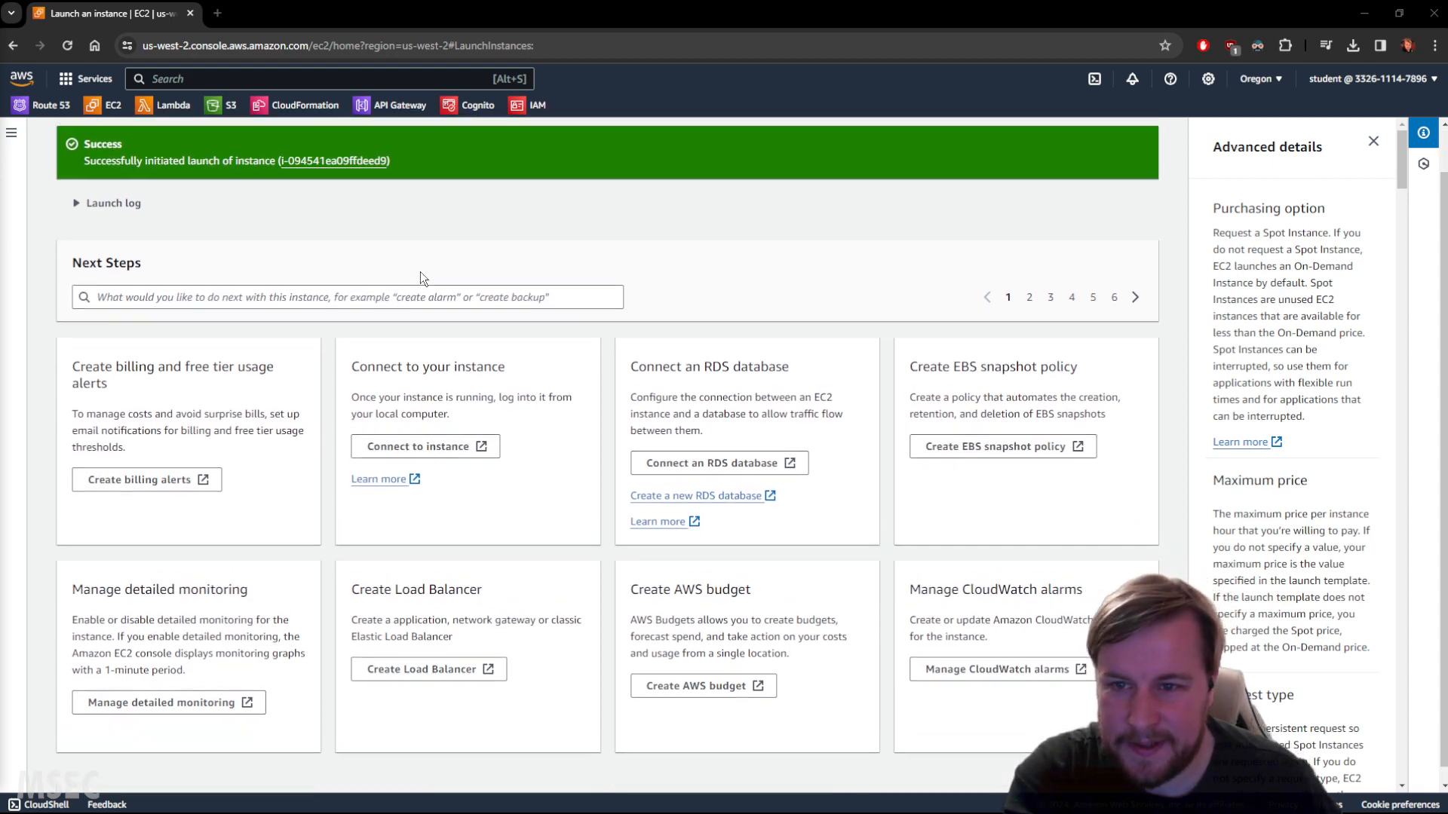
scroll(720, 476, up, 1)
scroll(870, 532, down, 1)
click(1101, 766)
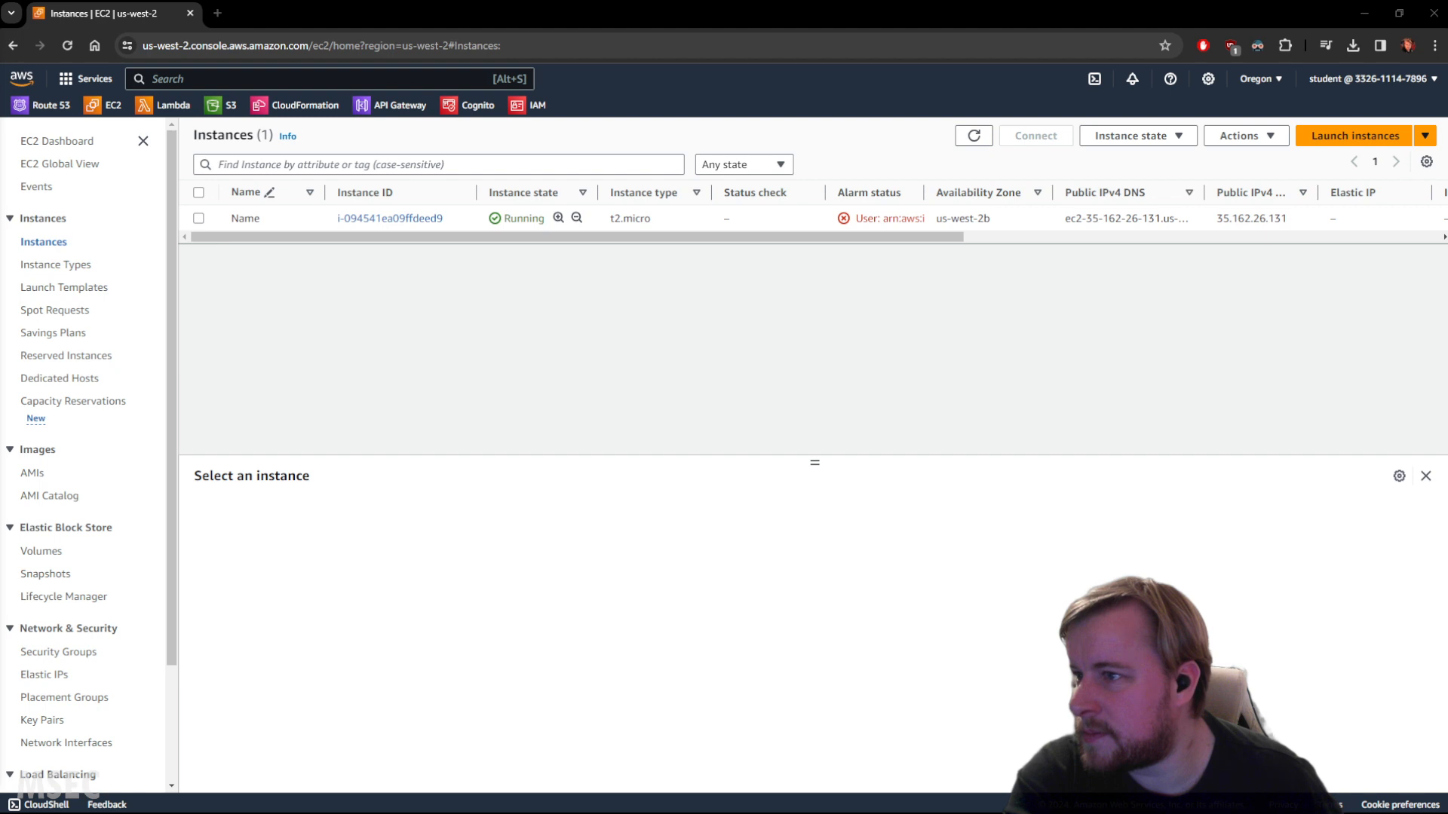
Open PuTTY Key Generator and load the keypair private key file.
drag(748, 265, 0, 263)
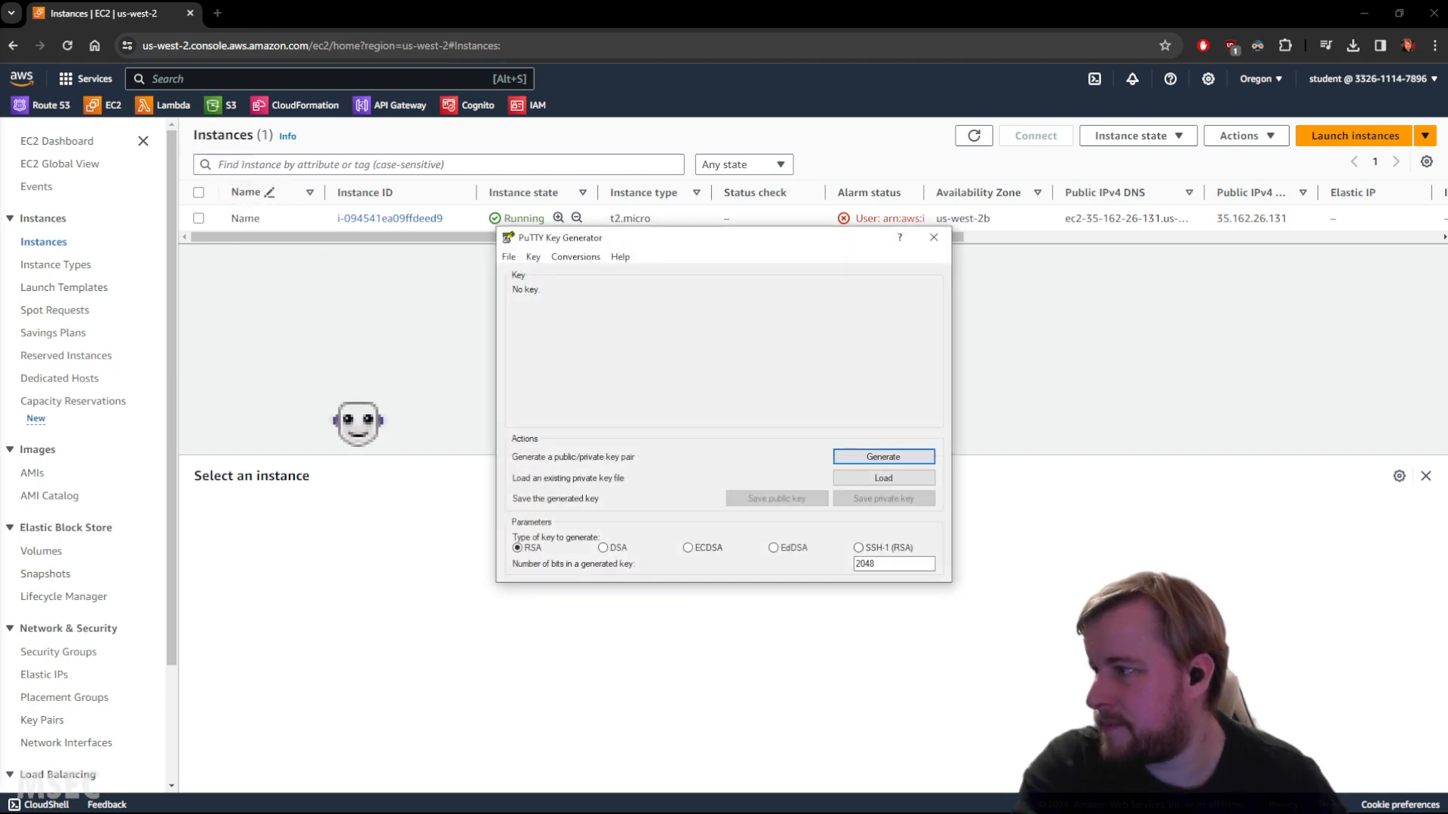
drag(685, 243, 424, 297)
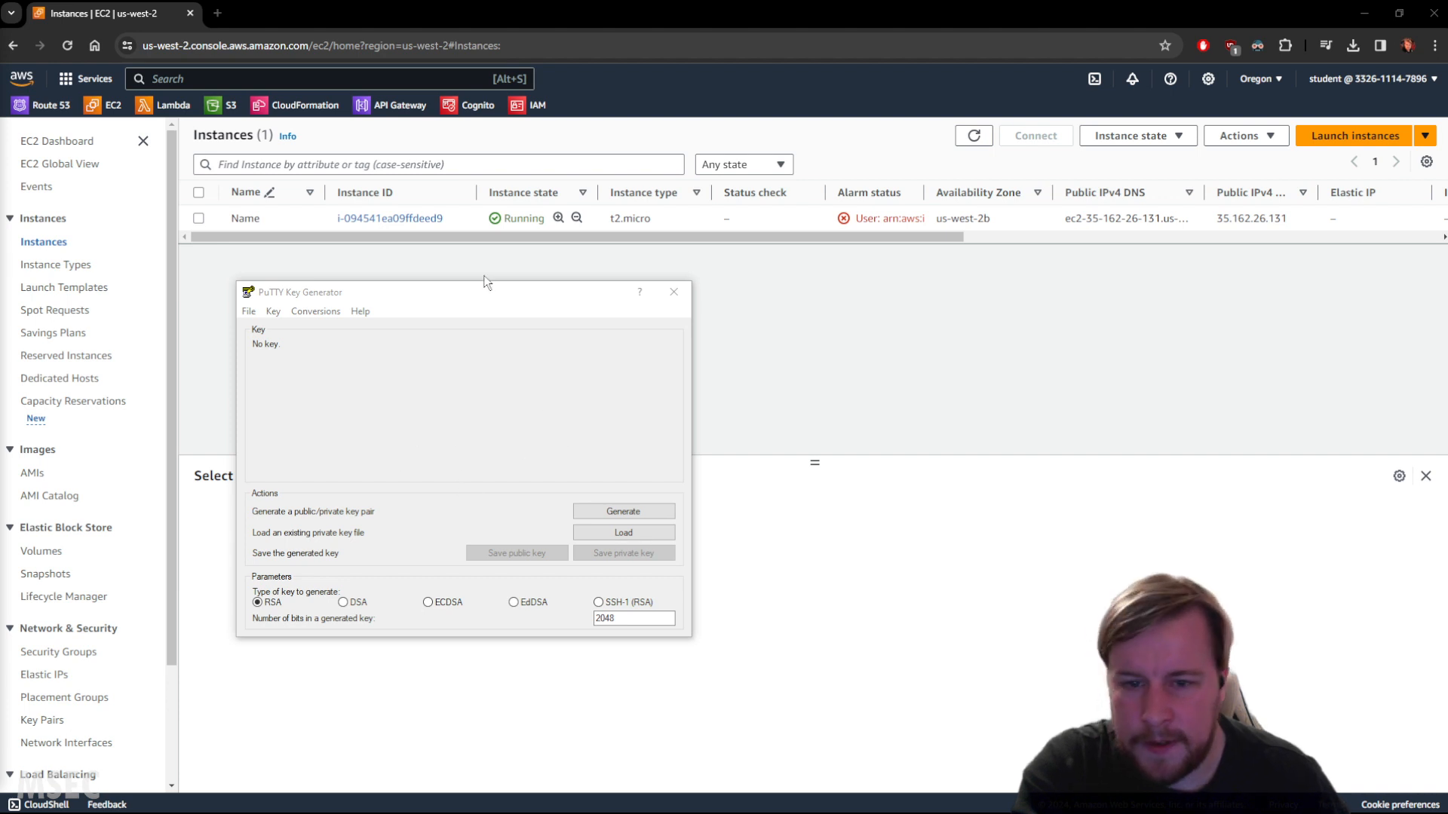
click(623, 533)
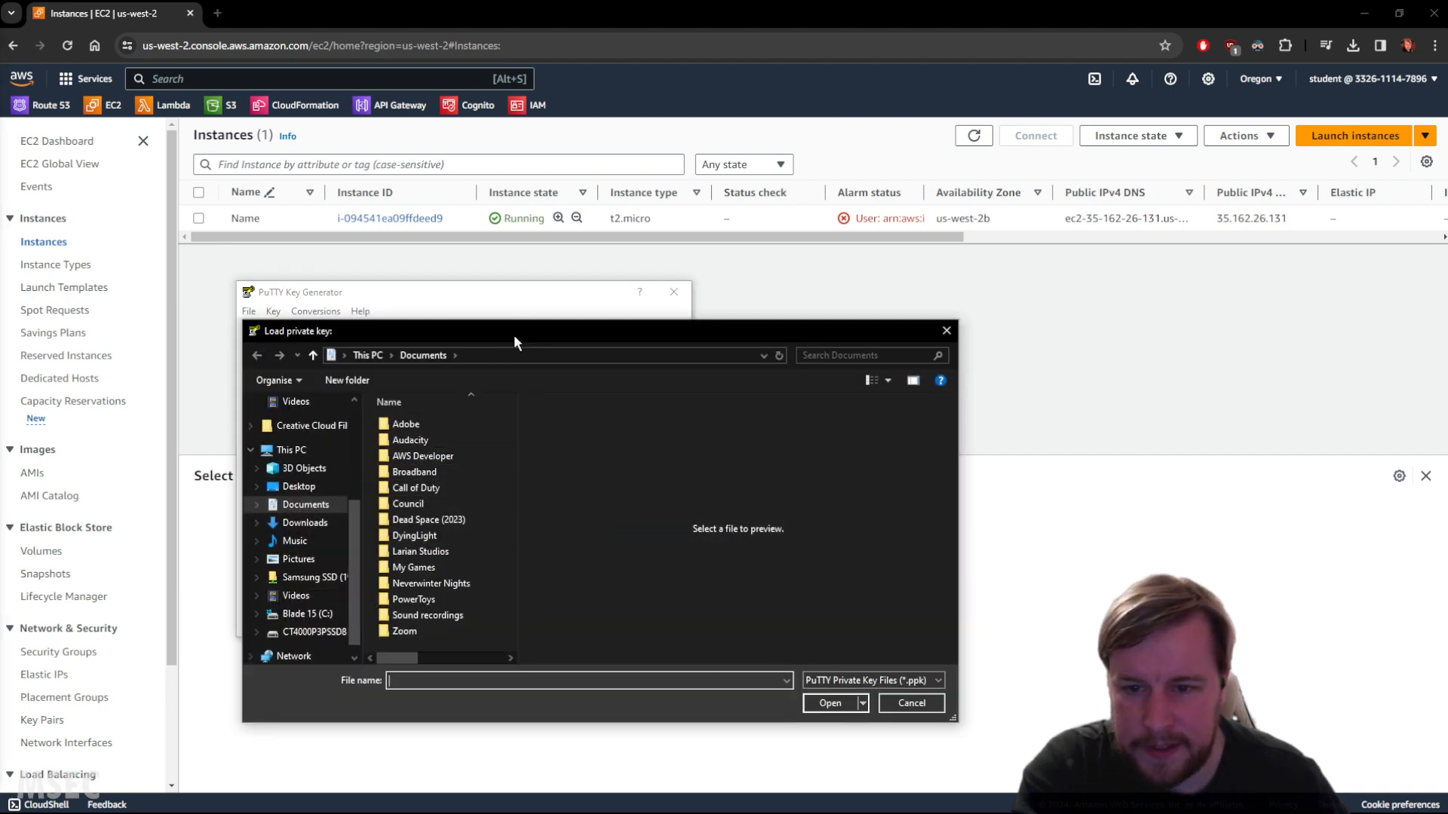
drag(515, 335, 0, 260)
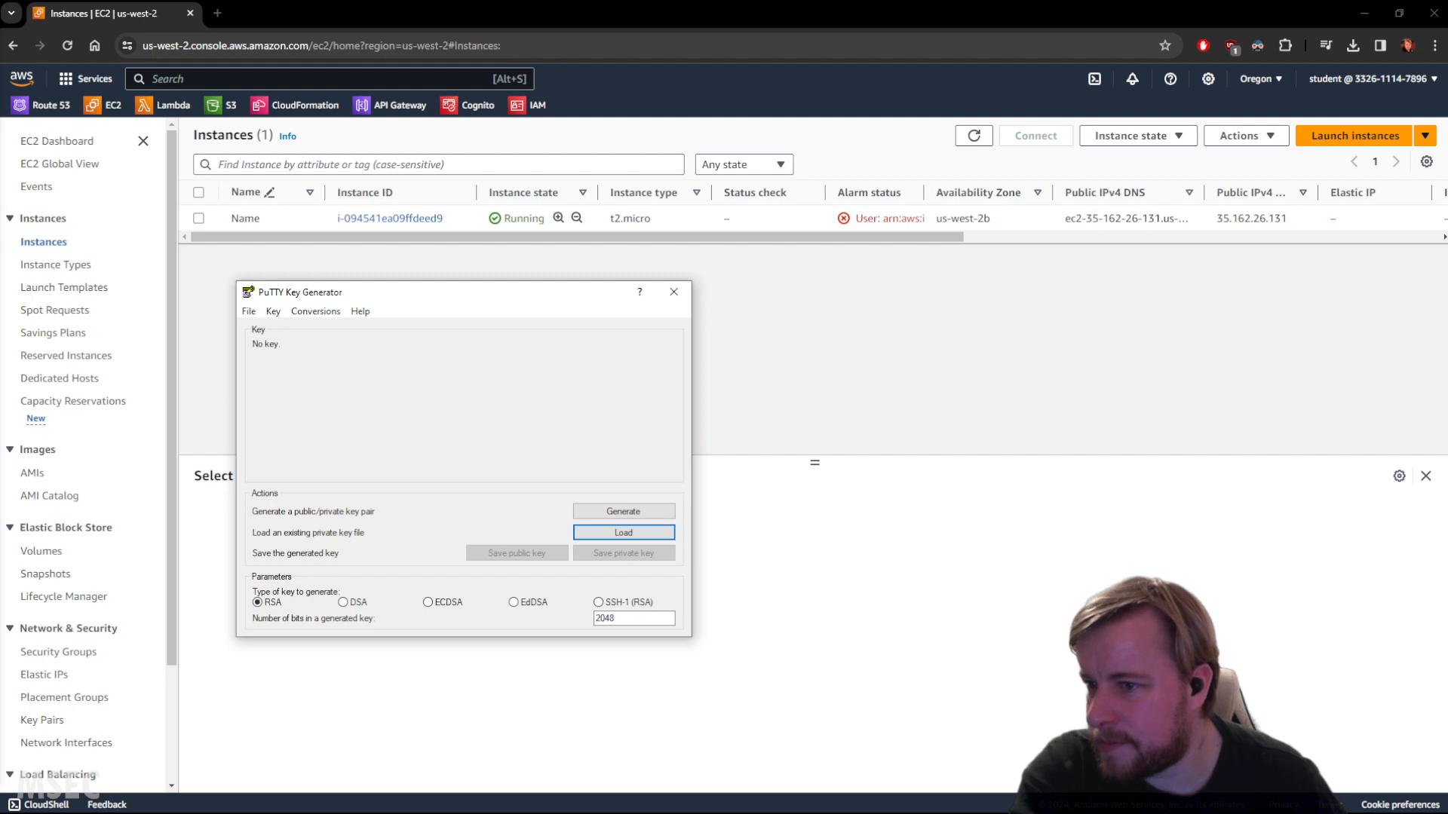
click(628, 535)
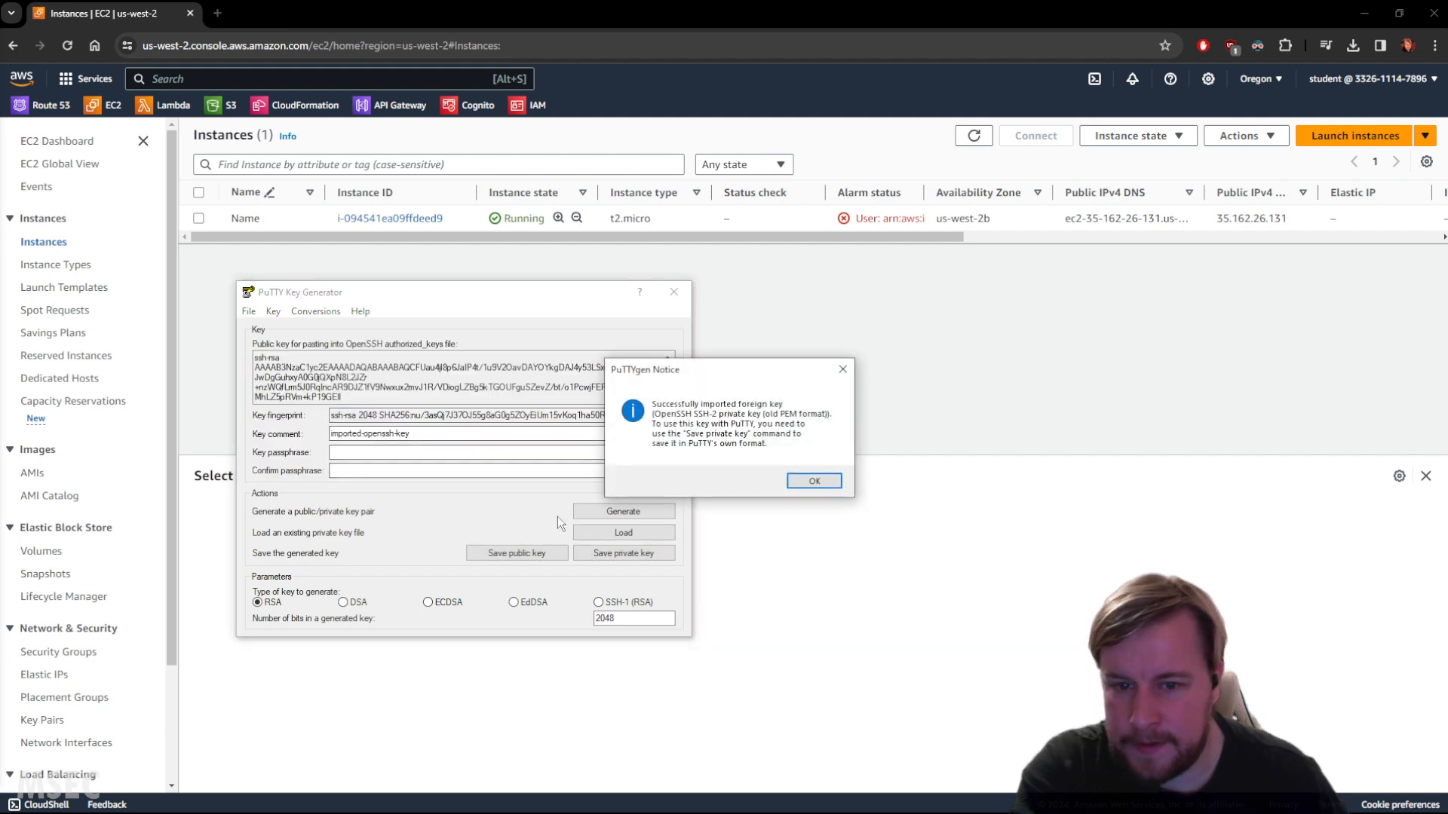
click(821, 484)
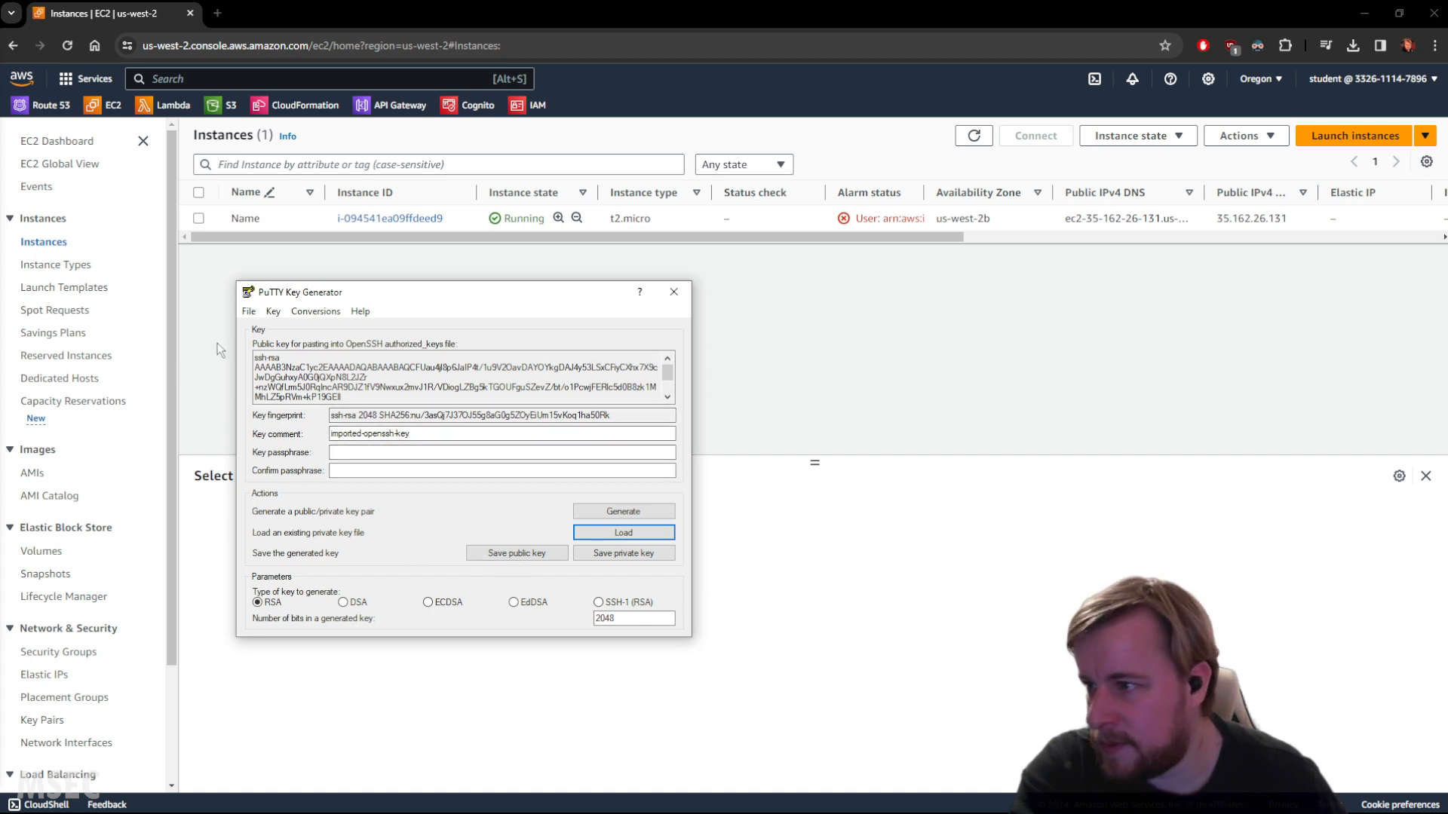
Save the loaded key as a PuTTY private key file named keypair.ppk.
drag(494, 295, 0, 126)
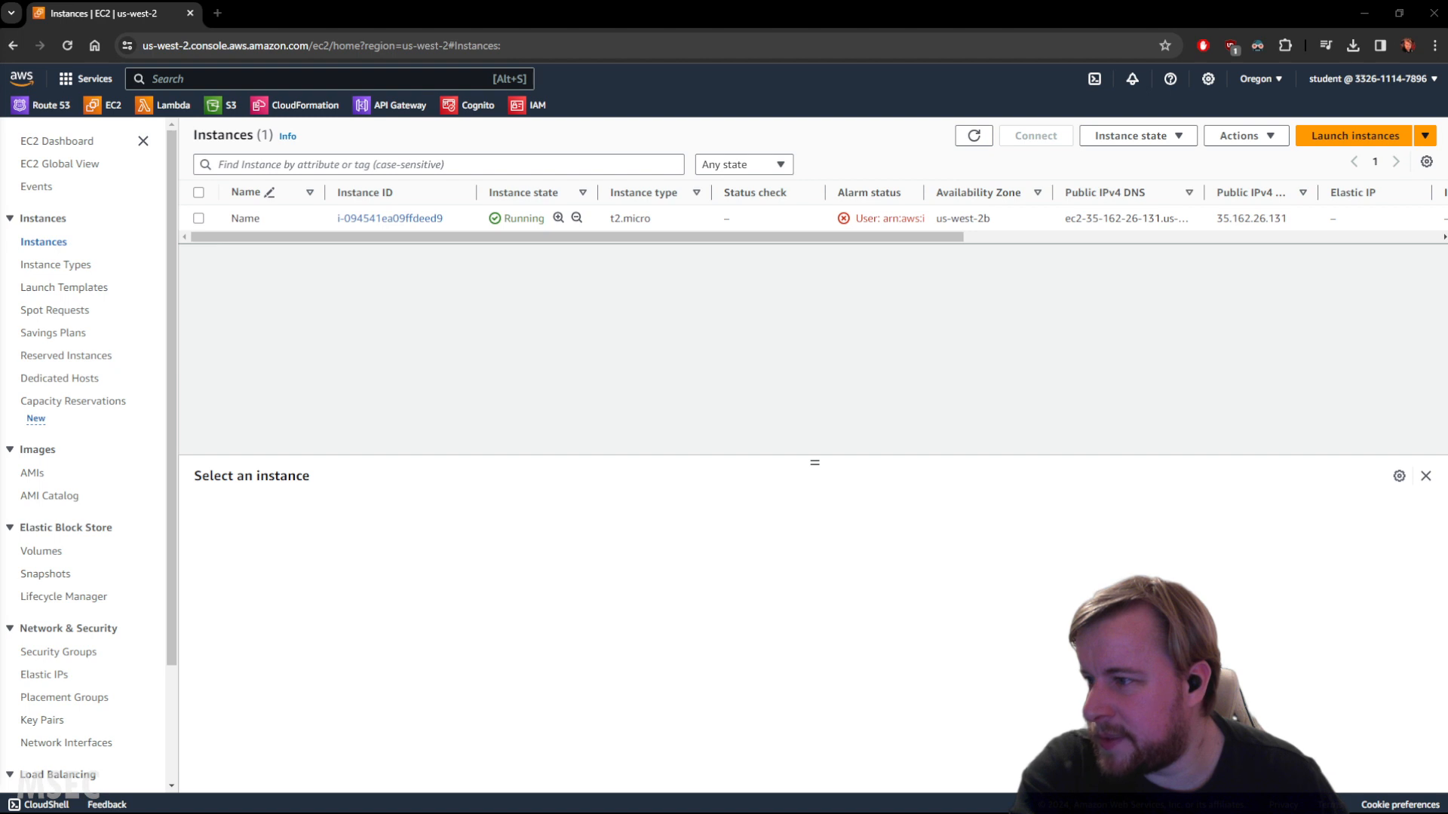
key(ctrl+s)
key(Return)
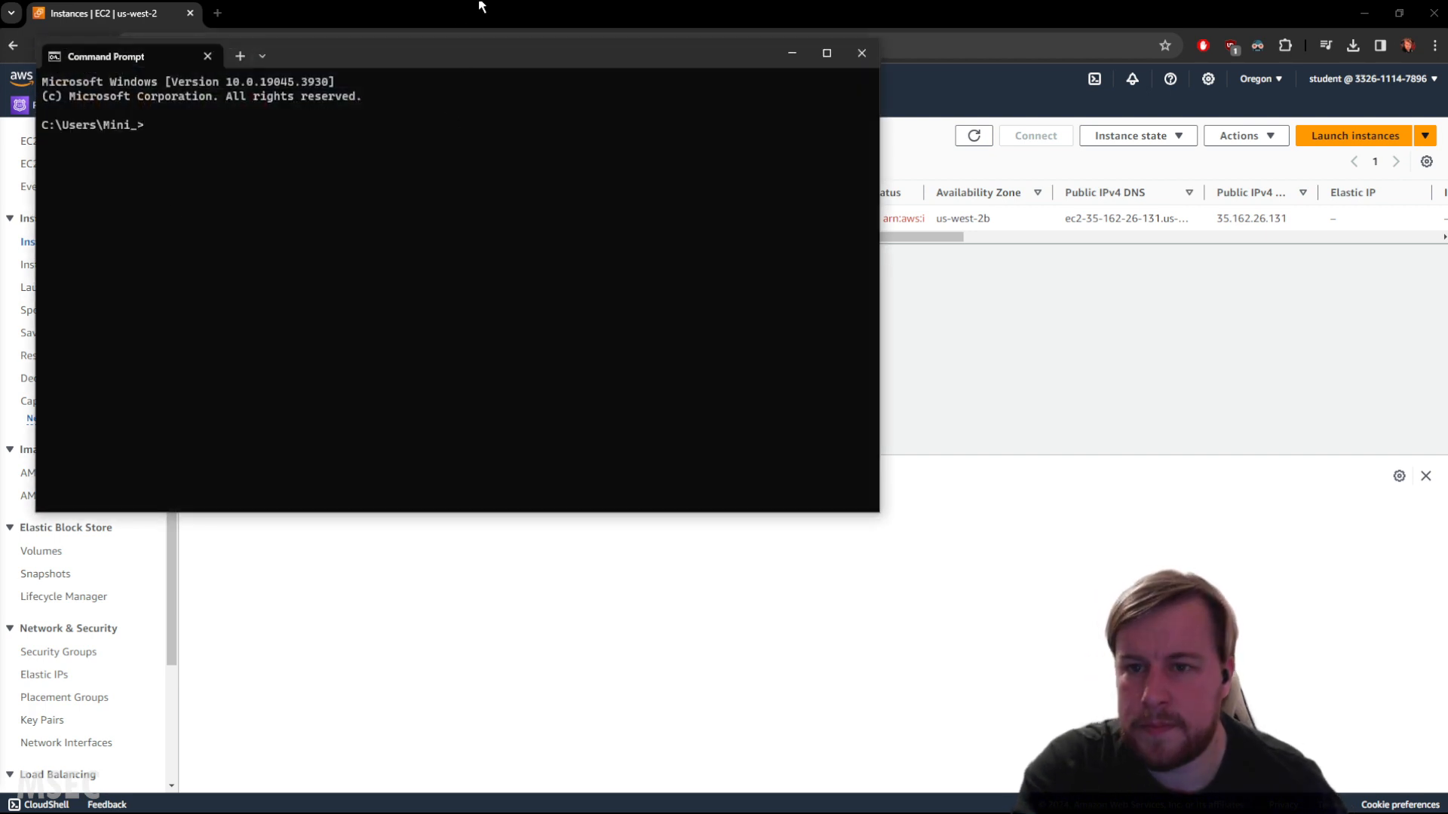
Begin an ssh command in Command Prompt using -i with the path to keypair.pem in the Lab 1 folder.
drag(413, 64, 600, 286)
text(ss)
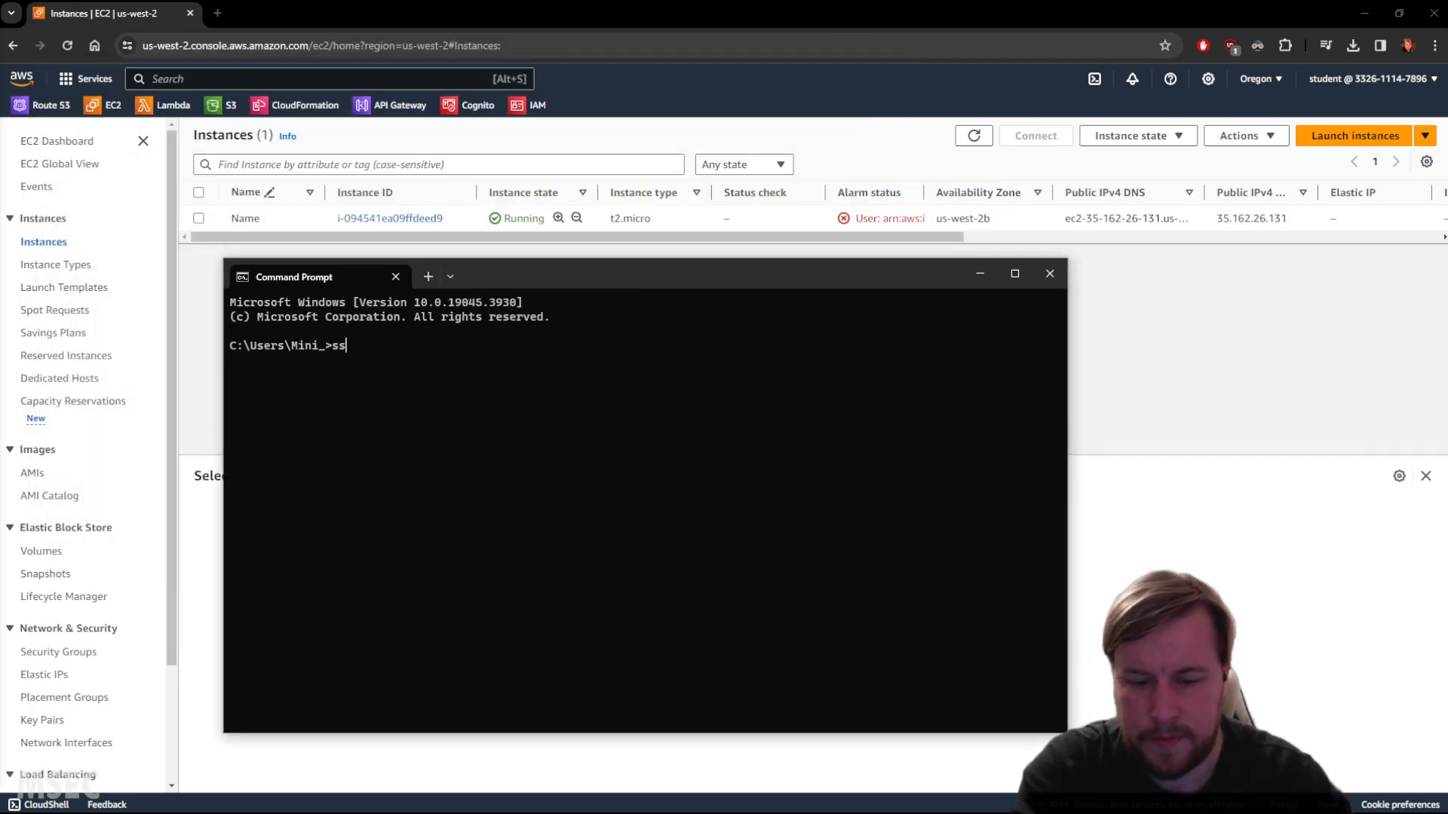
text(h -i)
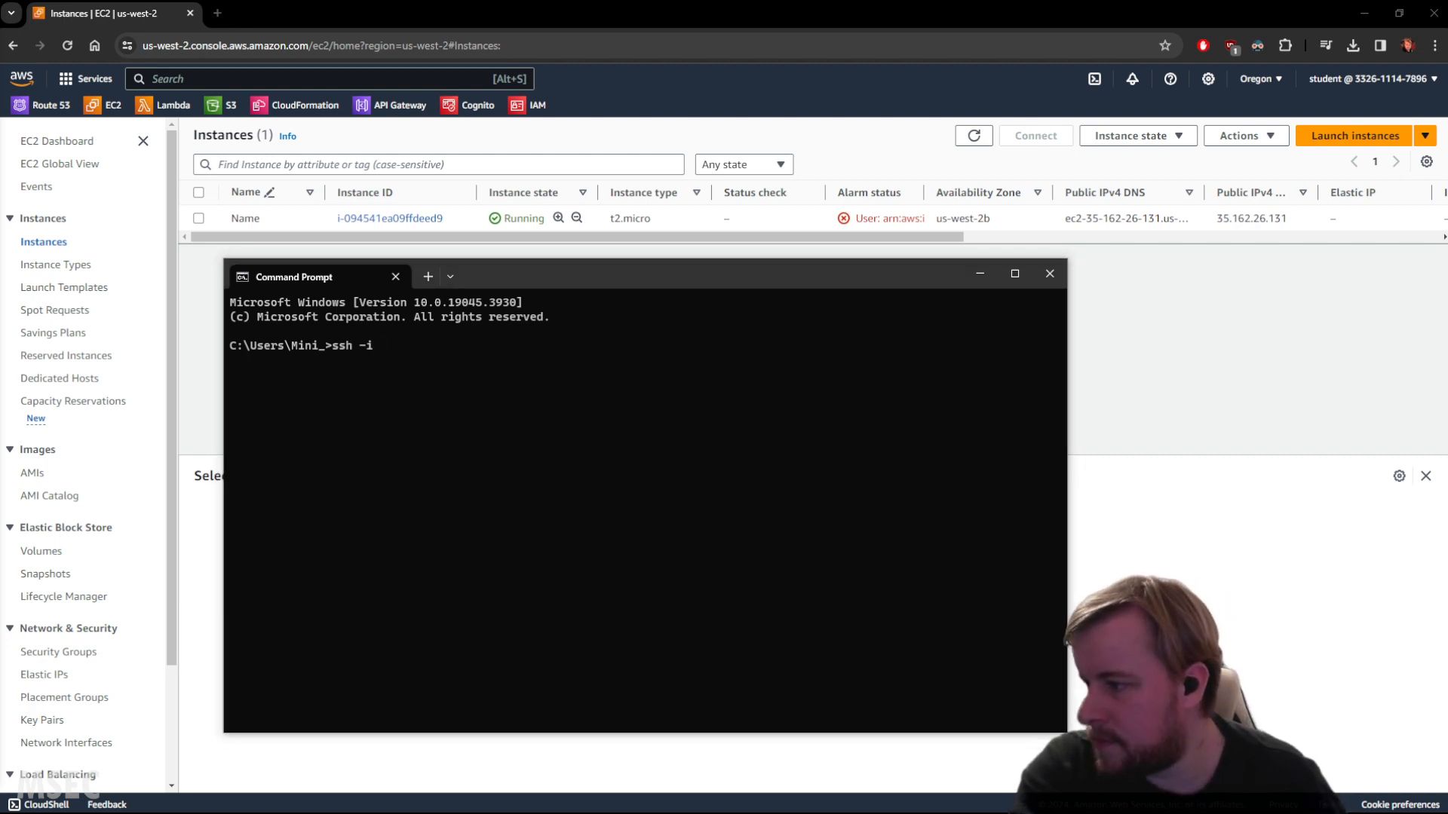
key(super+e)
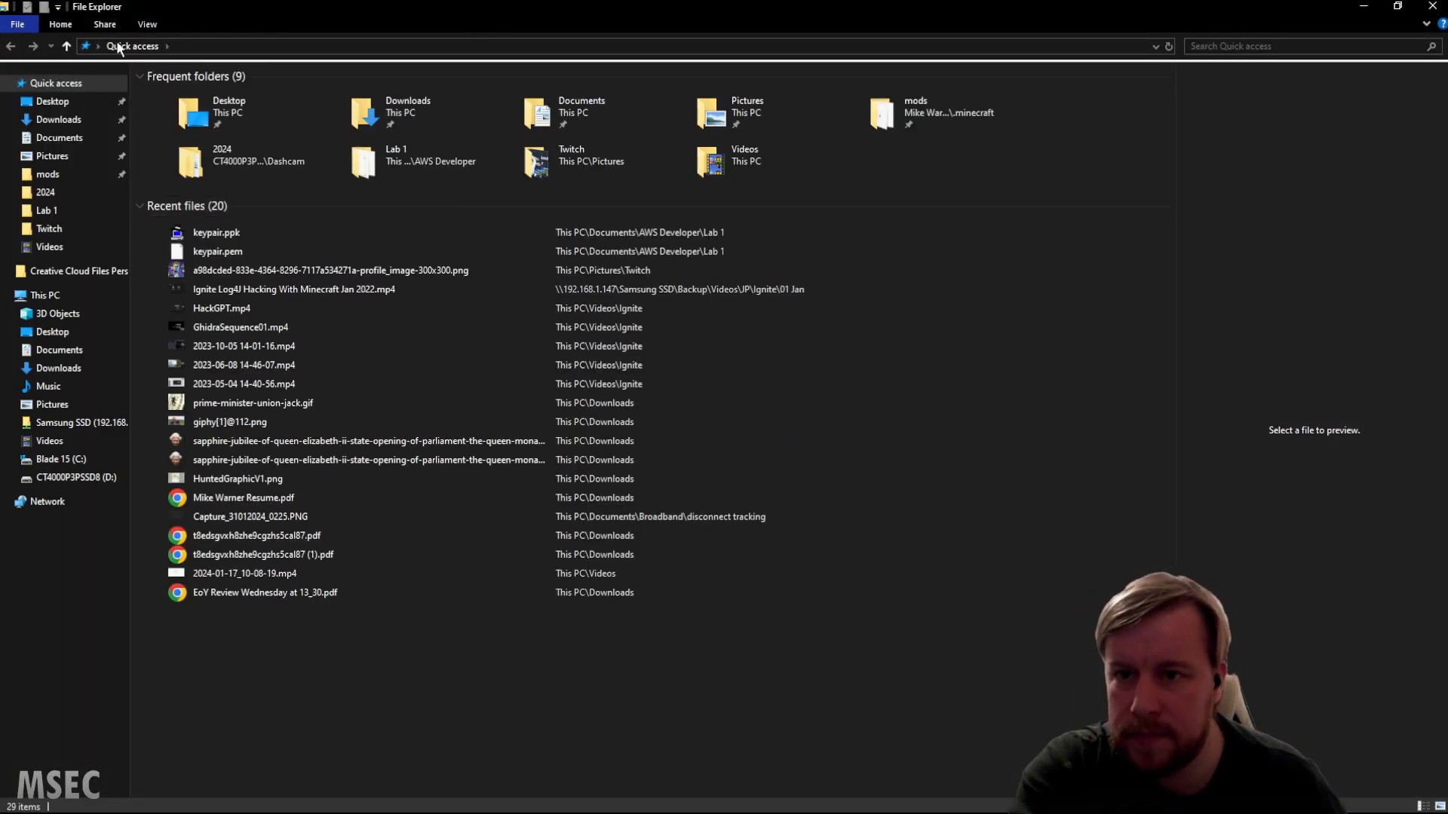
drag(226, 6, 0, 105)
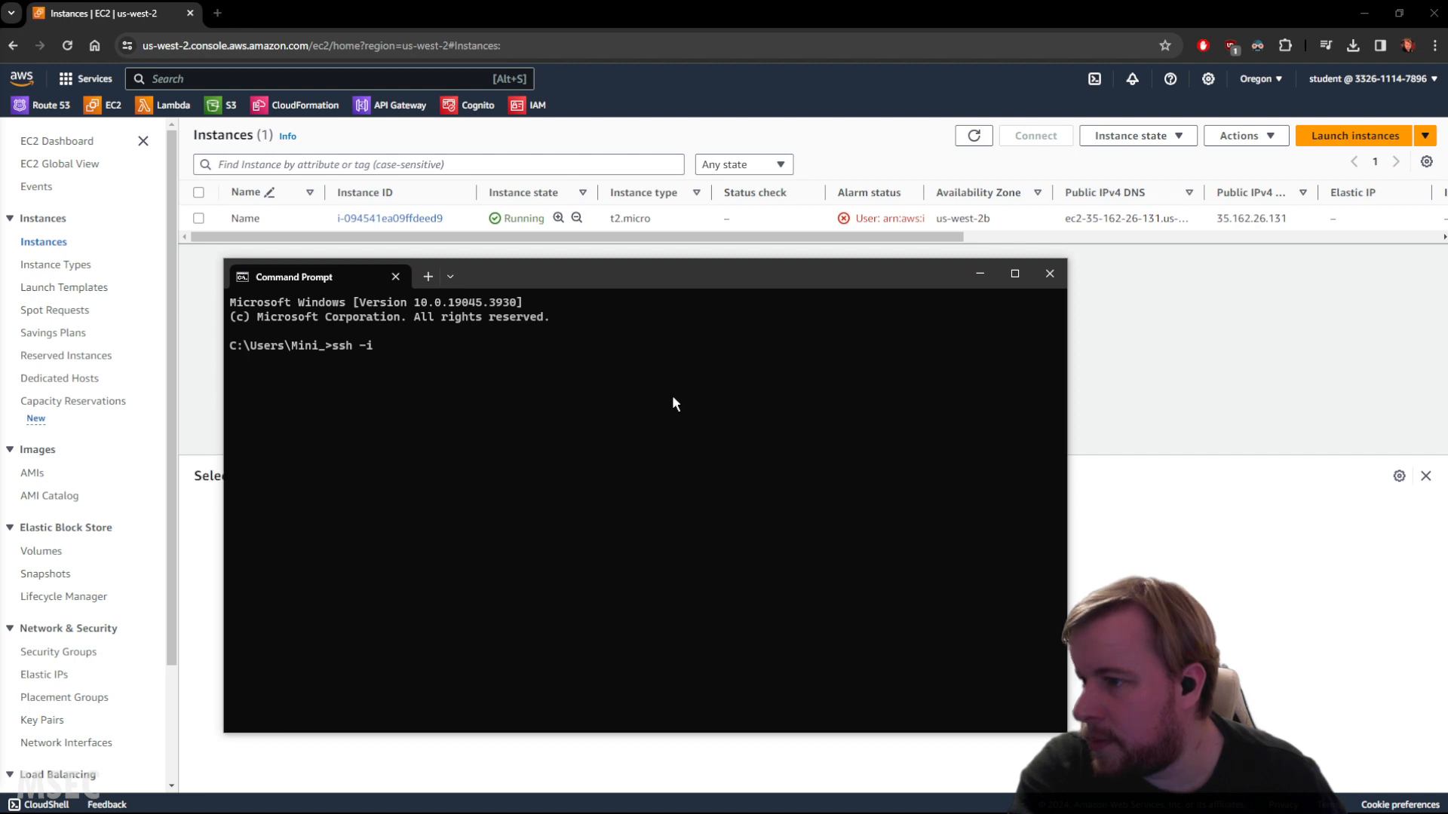
text("C:\Users\Mini_\Documents\AWS Developer\Lab 1\keypair.pem")
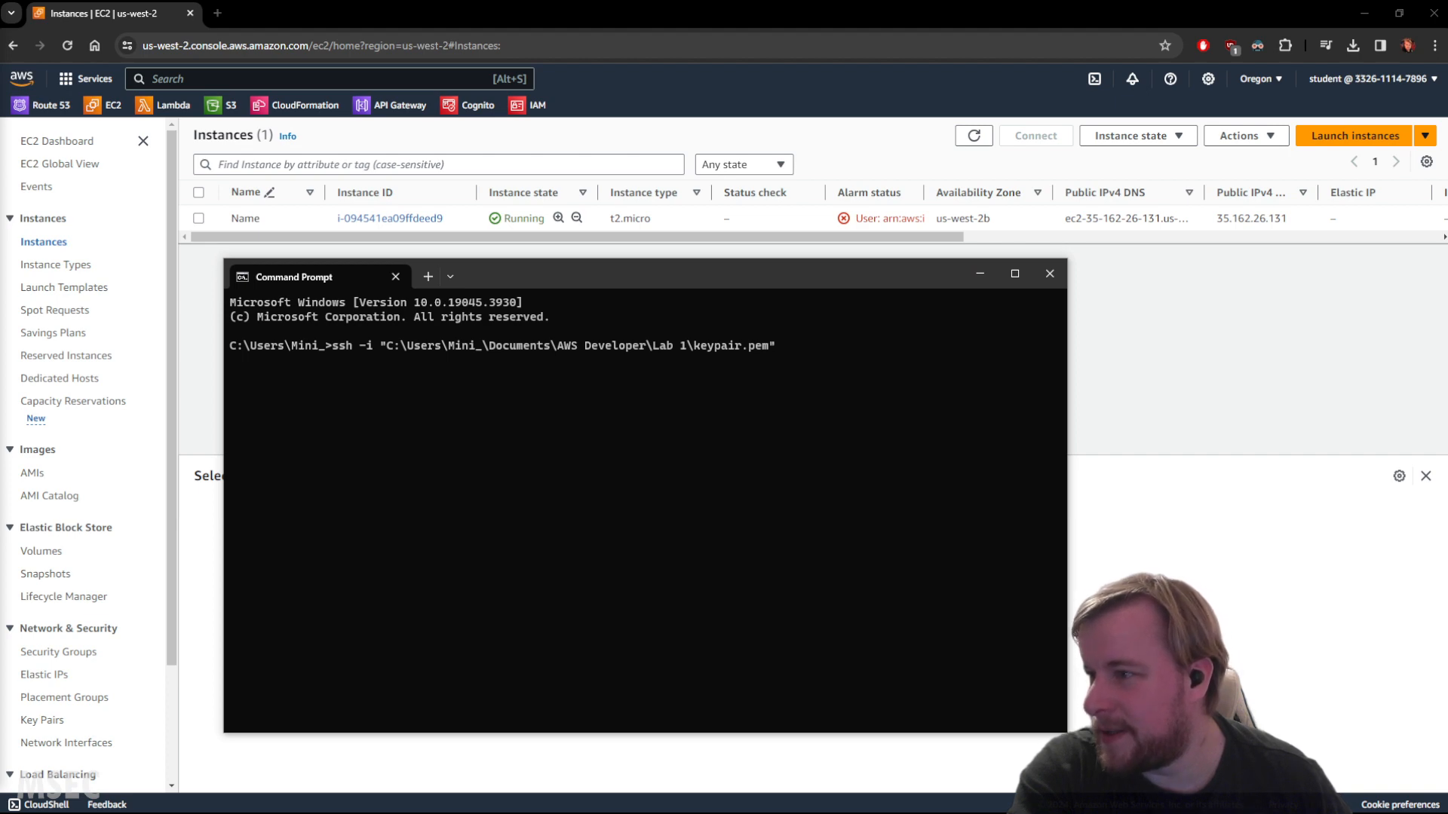
click(618, 467)
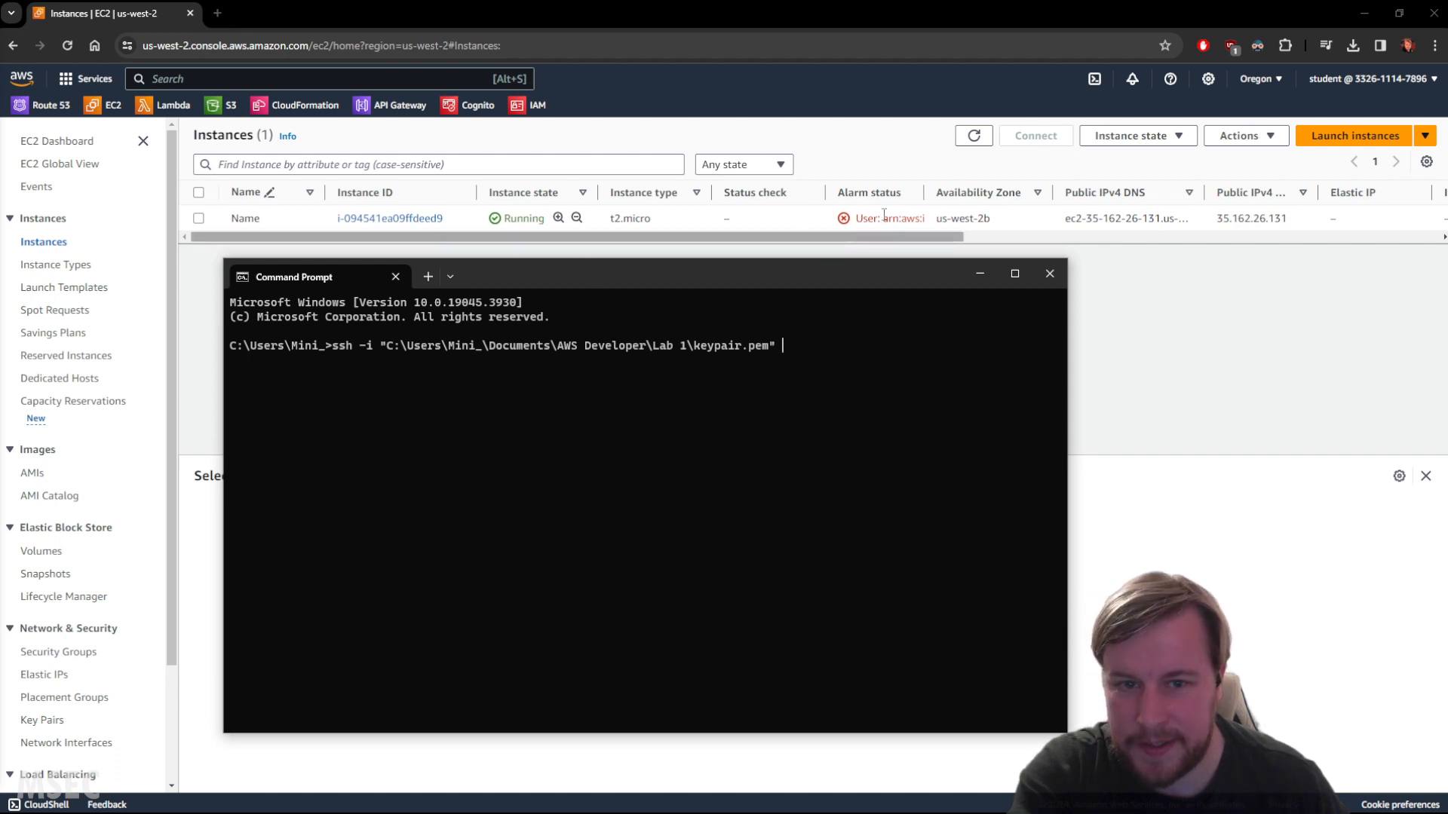
Copy the instance's public IPv4 address from the instances list.
drag(935, 240, 1004, 242)
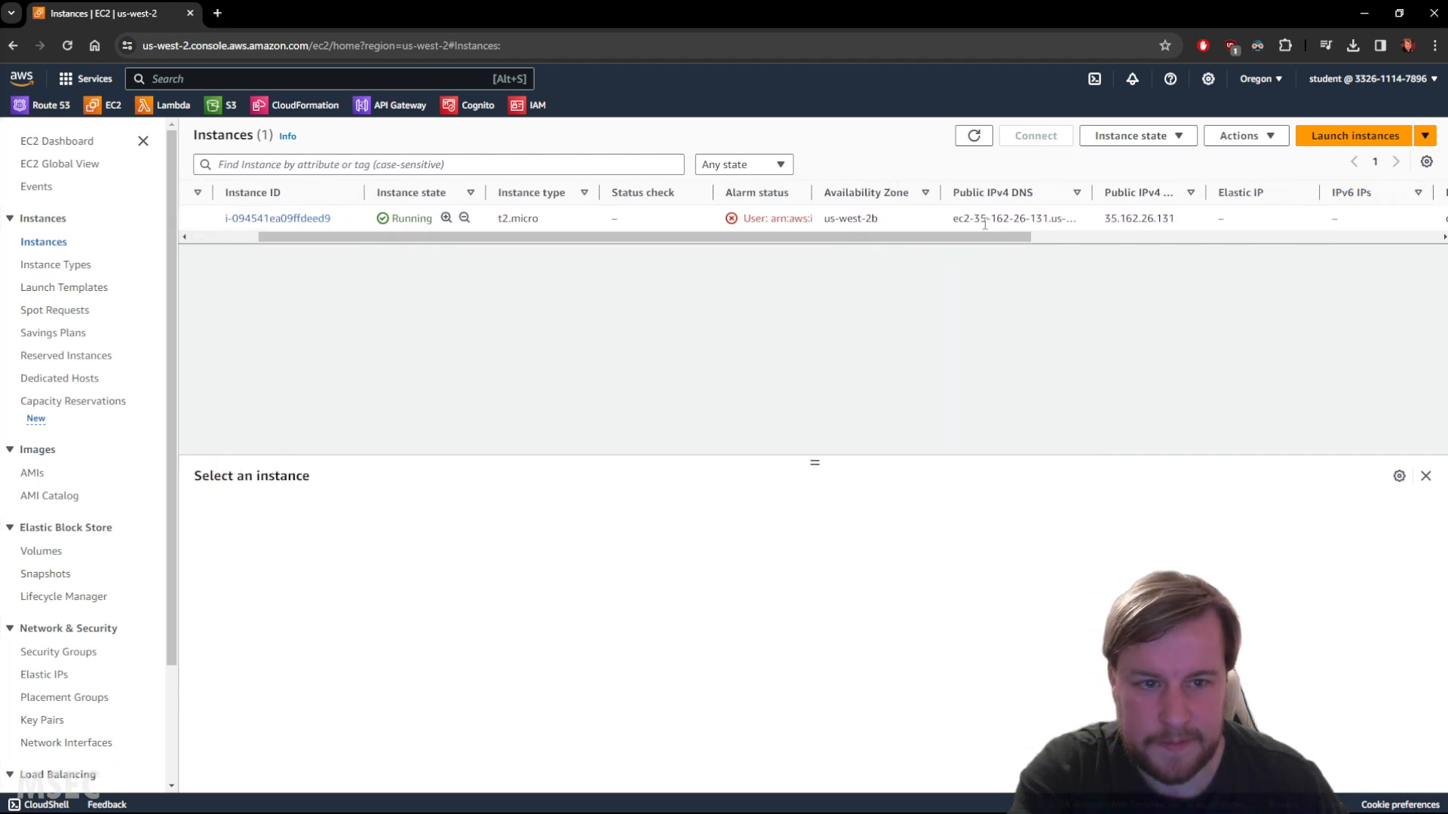
right_click(997, 217)
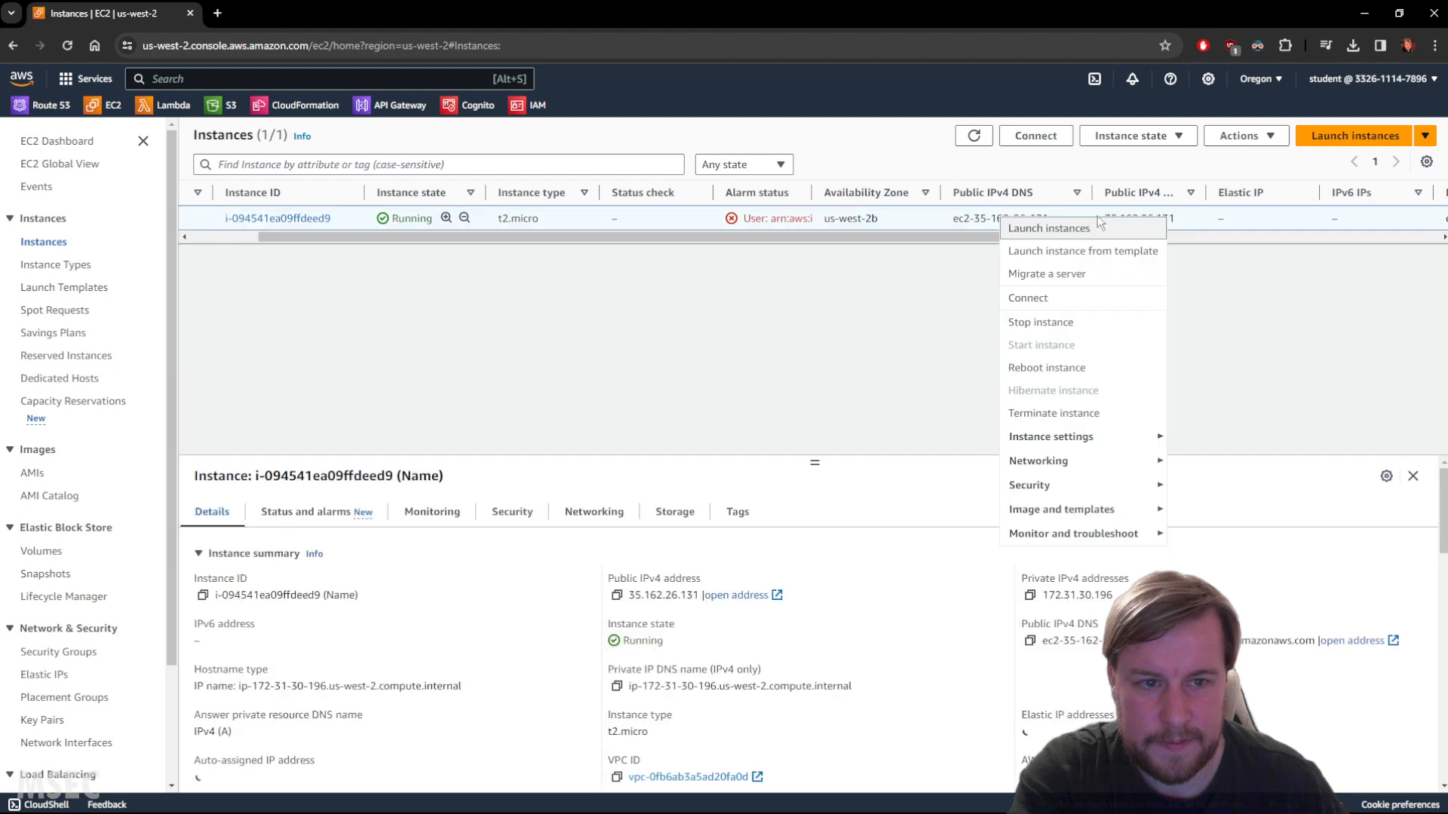
click(1195, 218)
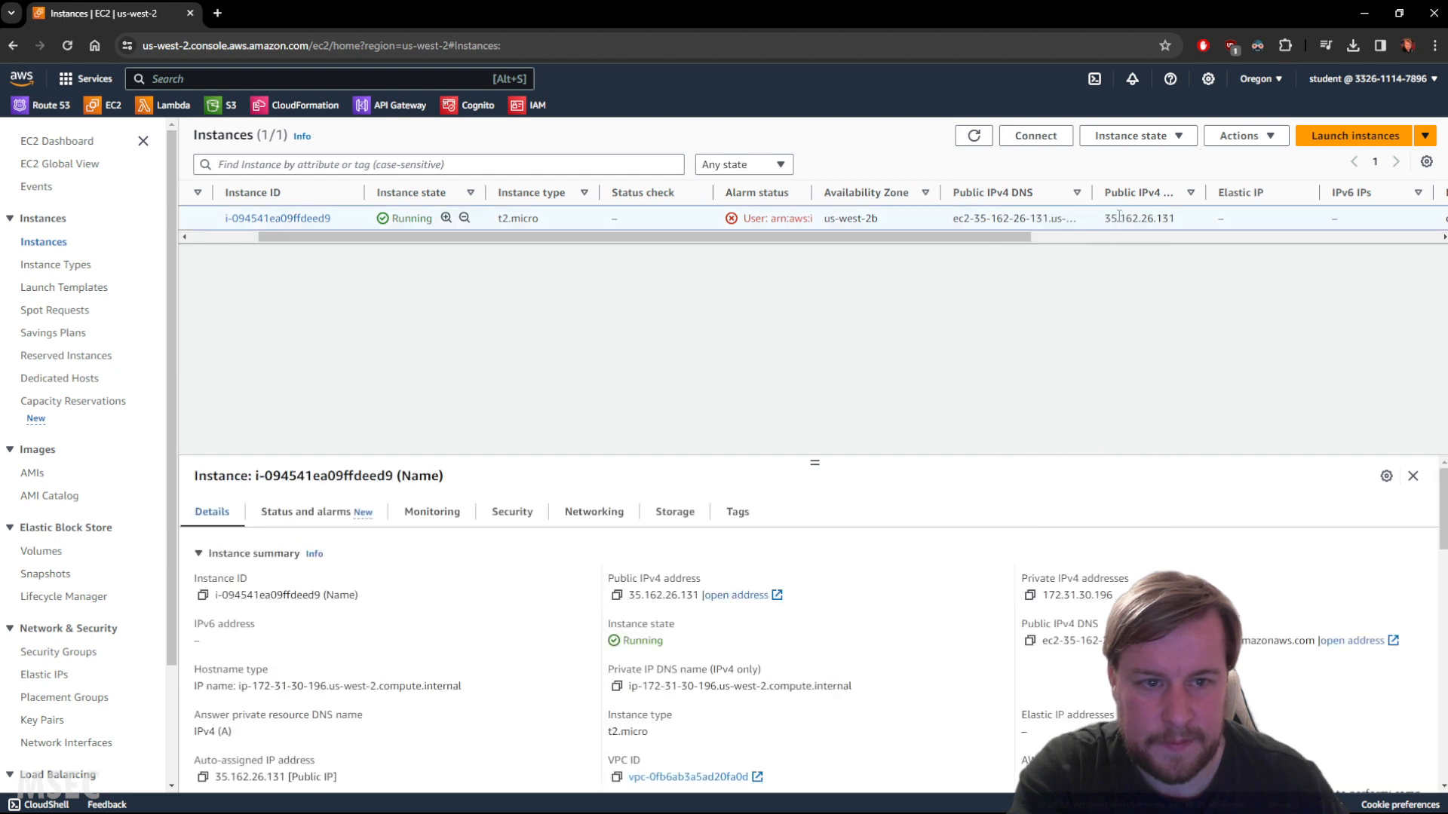
double_click(1119, 217)
right_click(1123, 223)
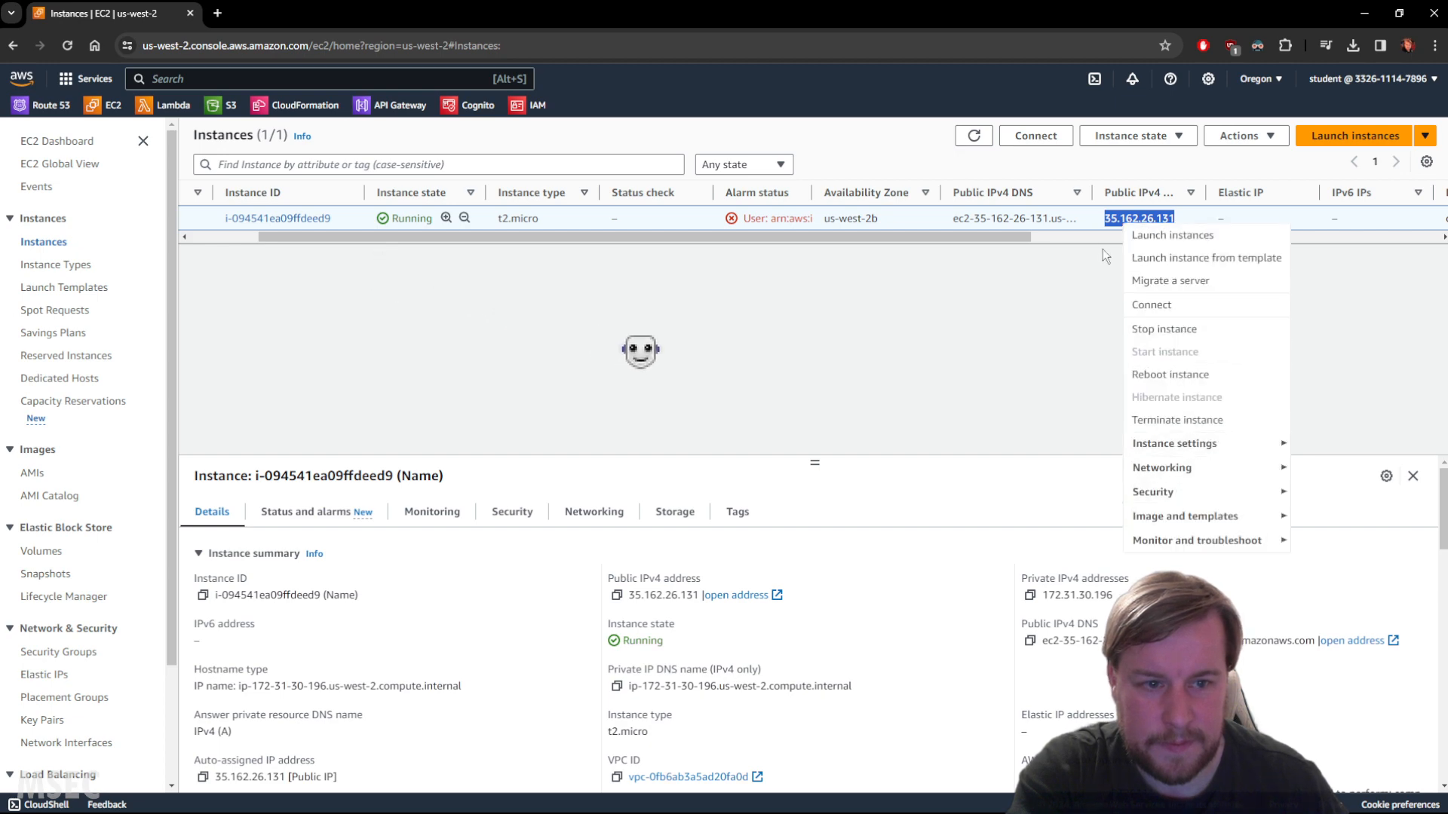
click(1110, 222)
right_click(1109, 222)
click(1111, 218)
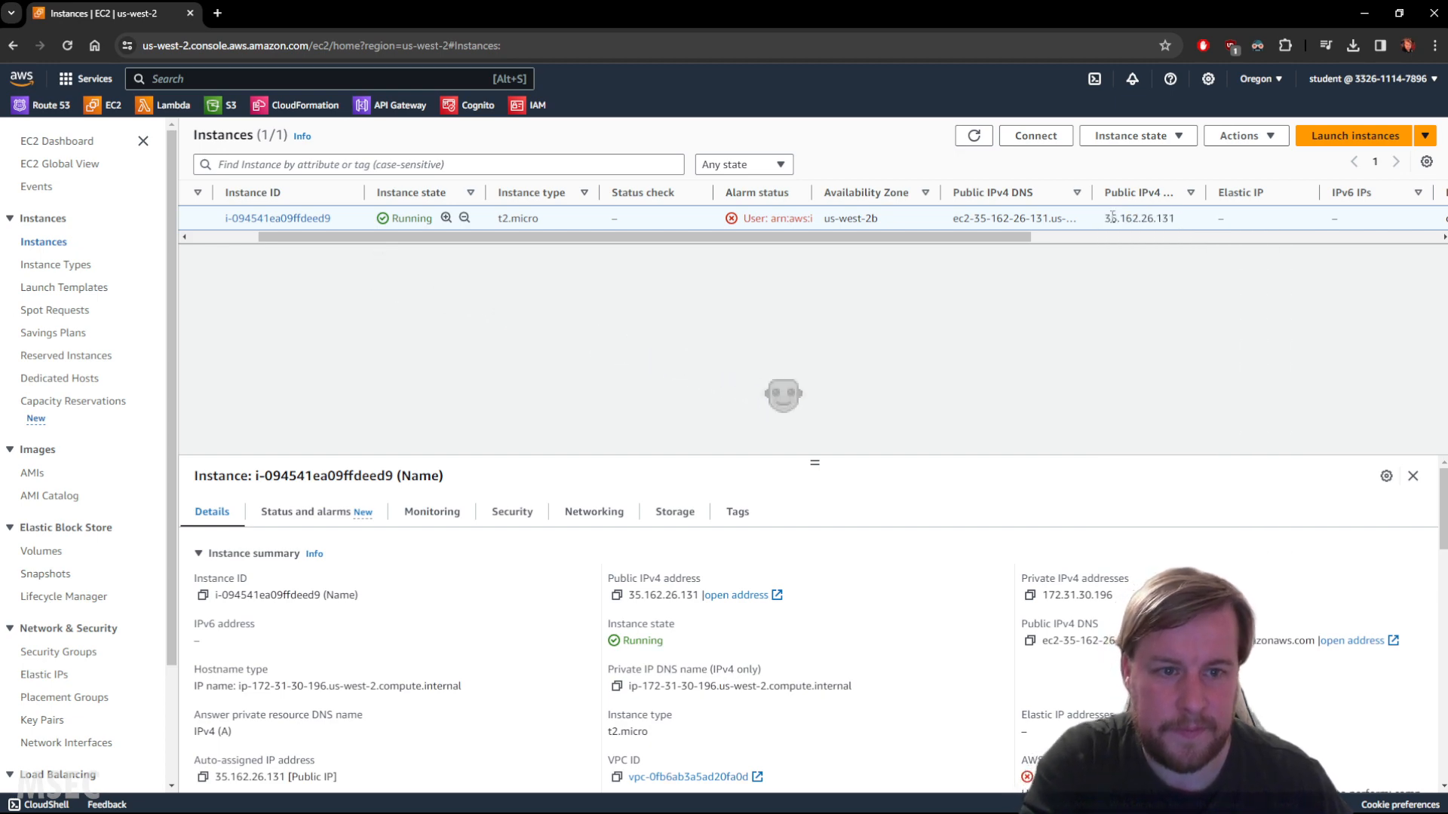
double_click(1160, 220)
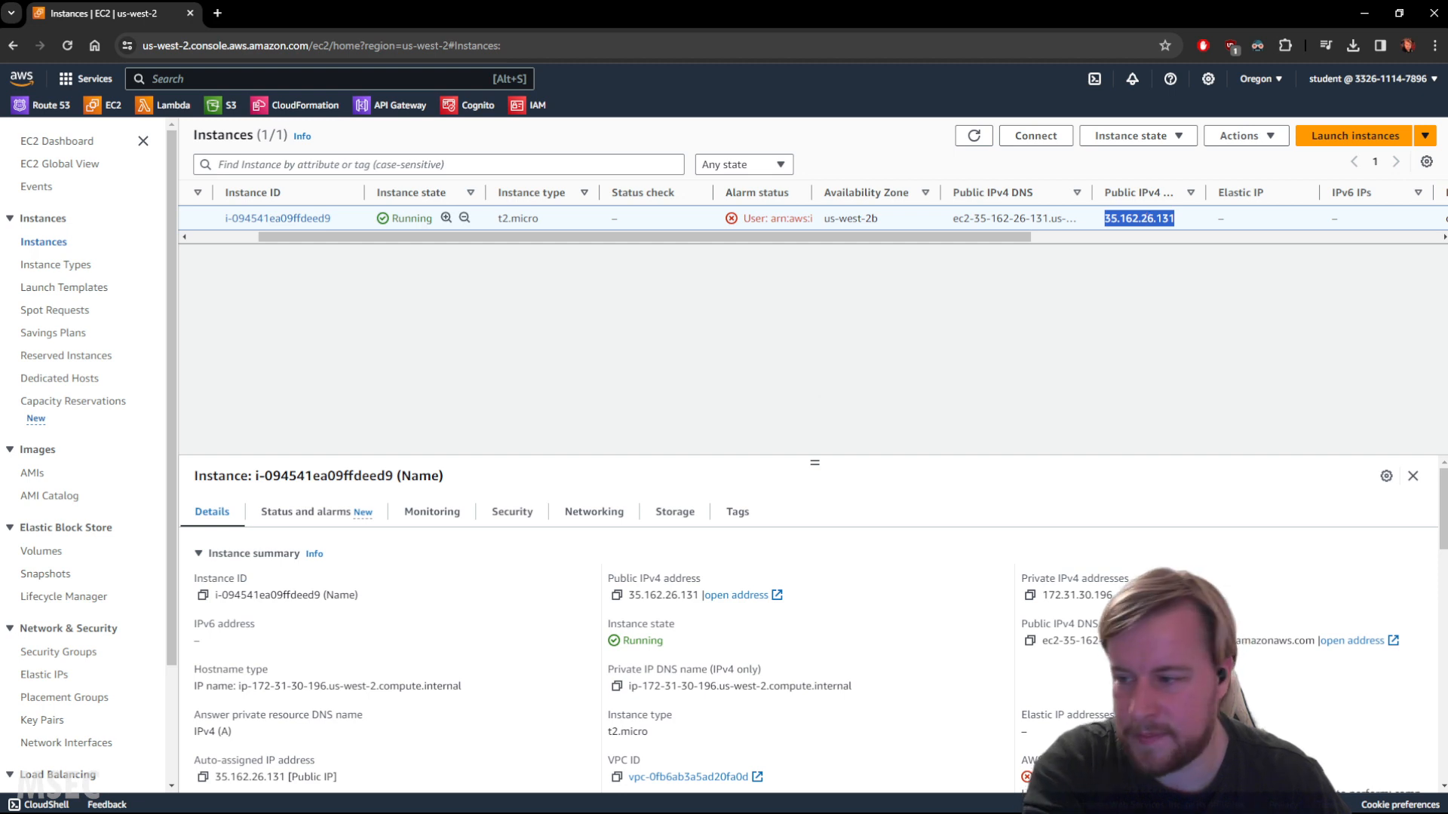
key(alt+Tab)
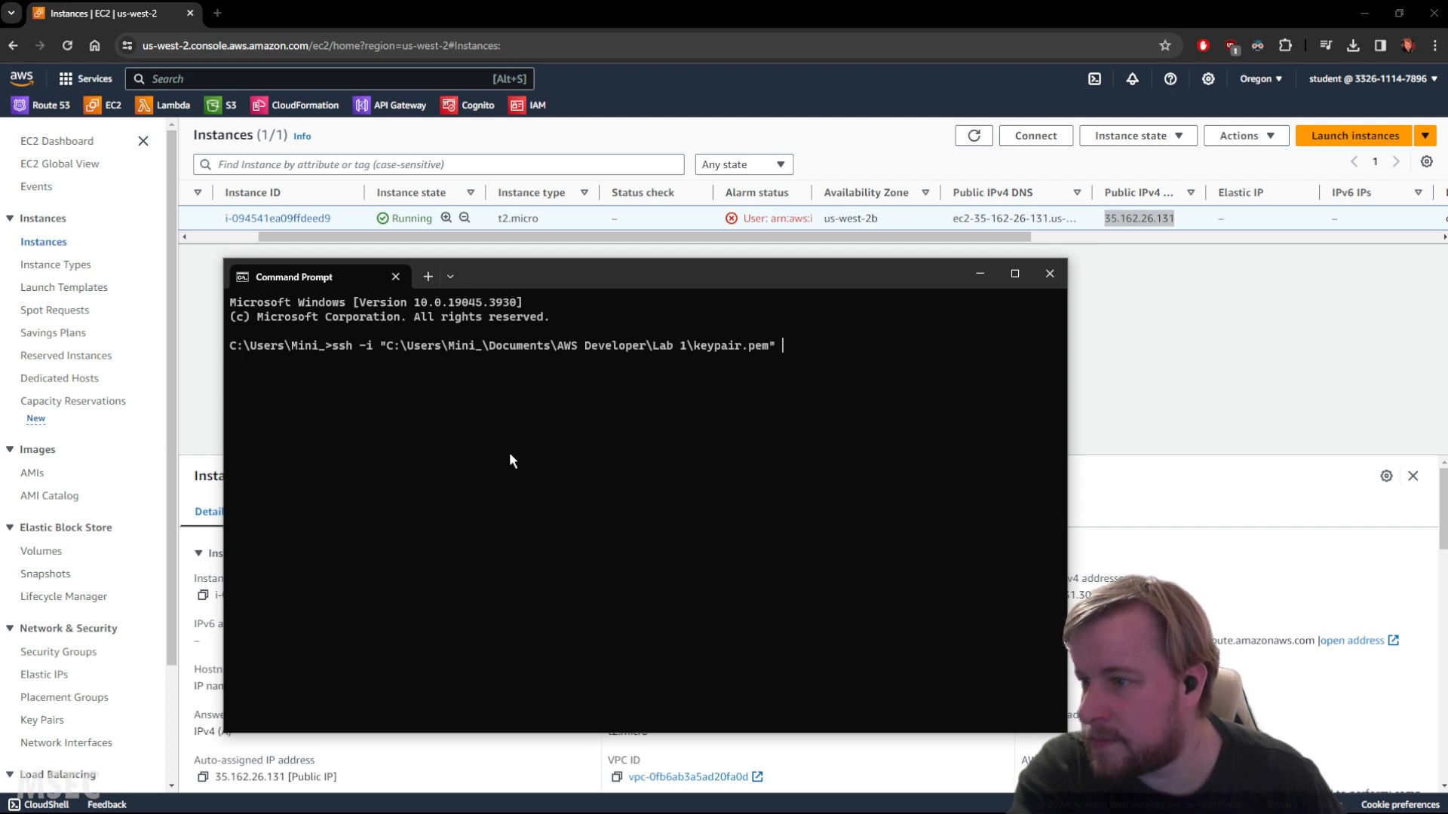
Finish the ssh command with user ec2-uer at the public IP, run it, and accept the host fingerprint with yes.
text(ec2)
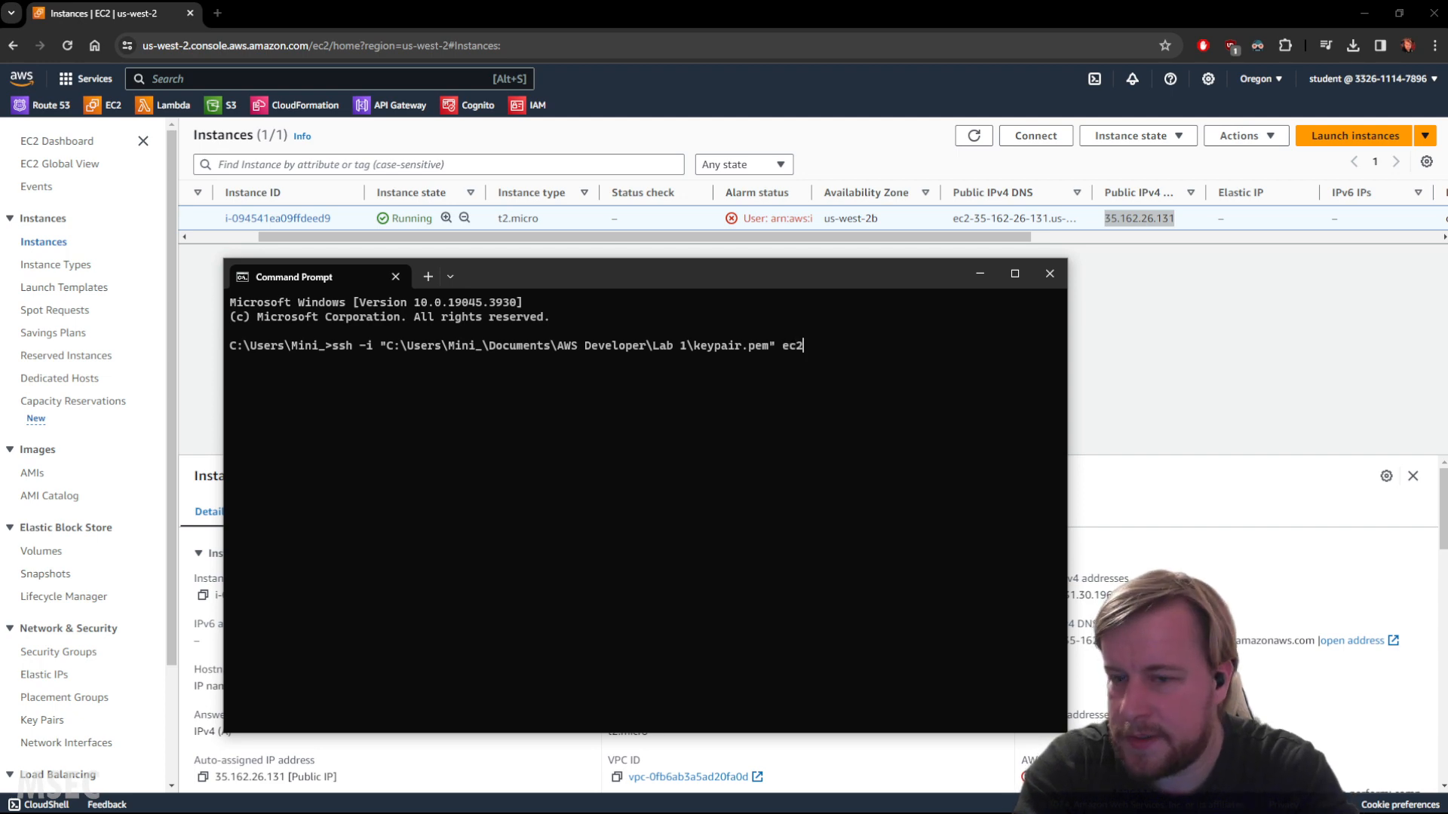
text(-uer@)
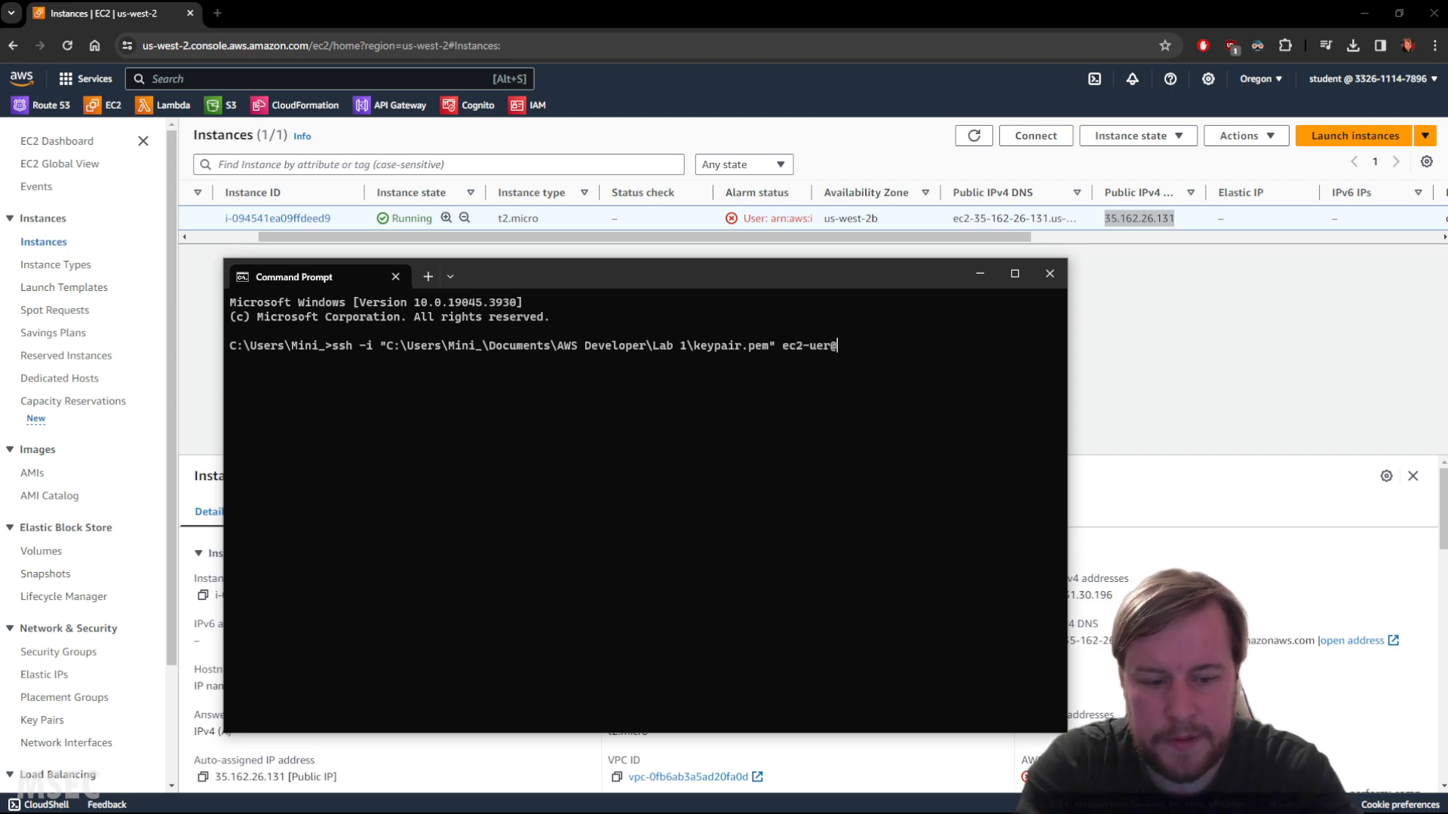
key(ctrl+v)
key(Return)
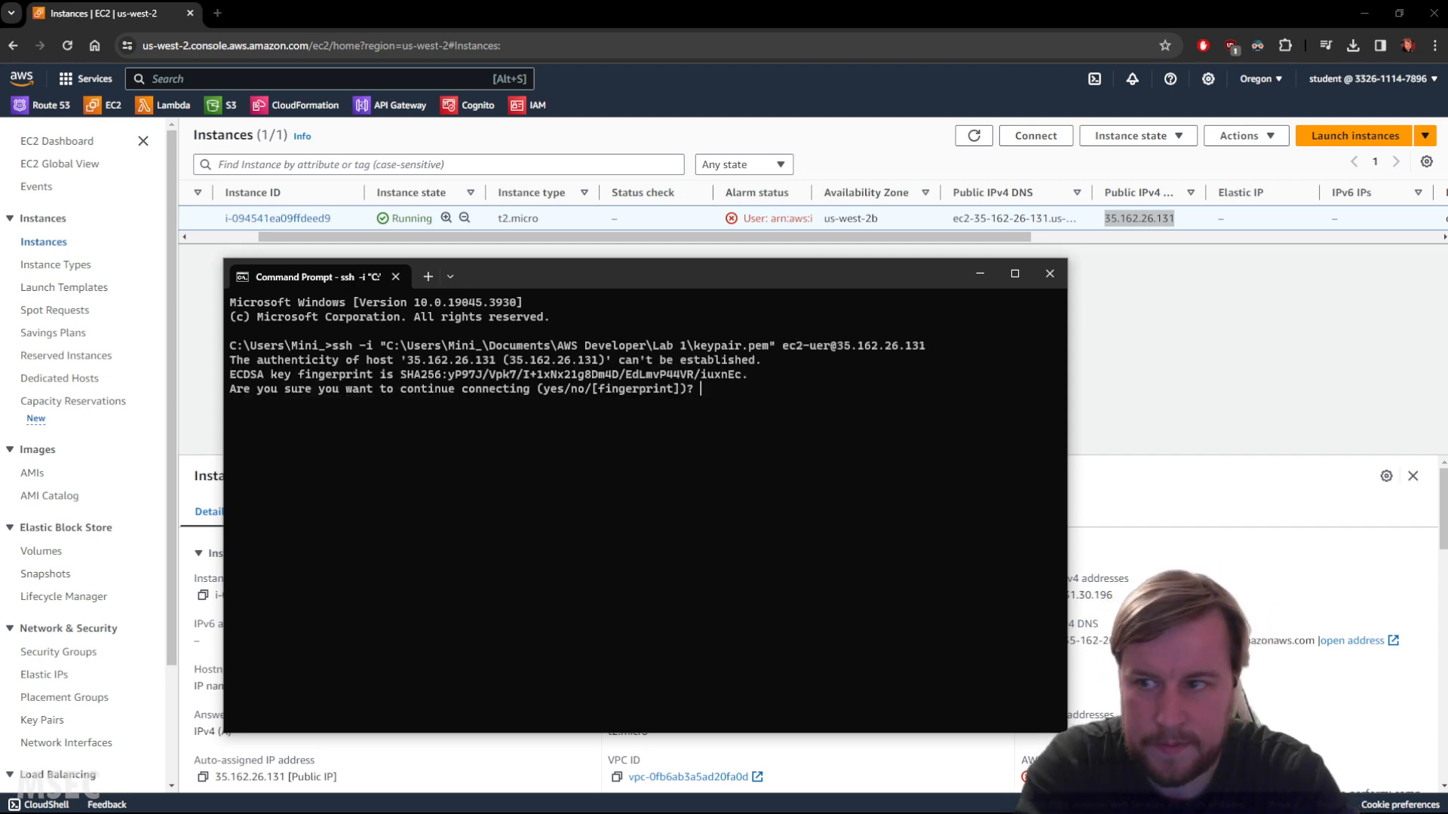
text(yes)
key(Return)
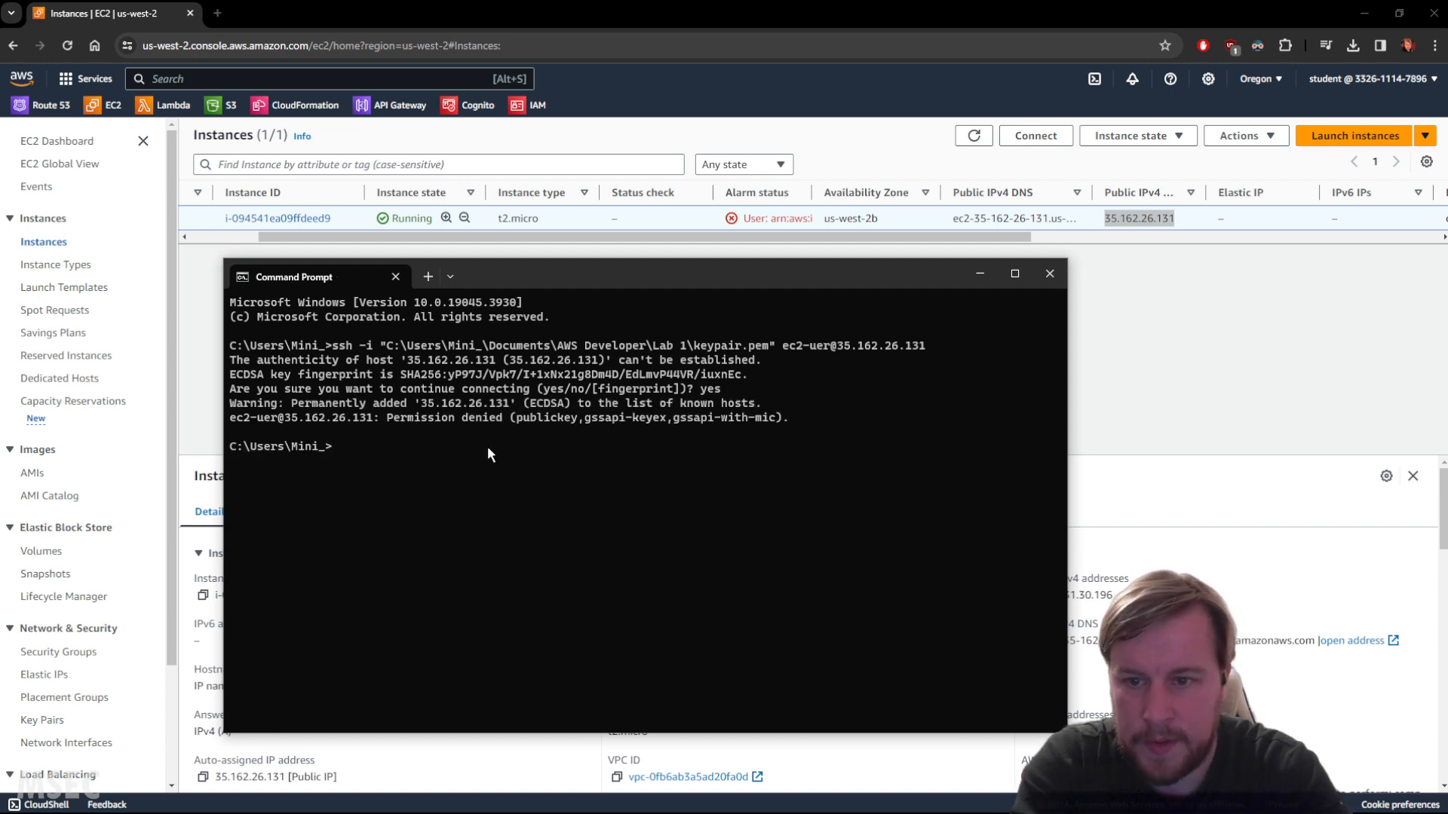
Correct the ssh username to ec2-user and rerun the connection command.
key(Return)
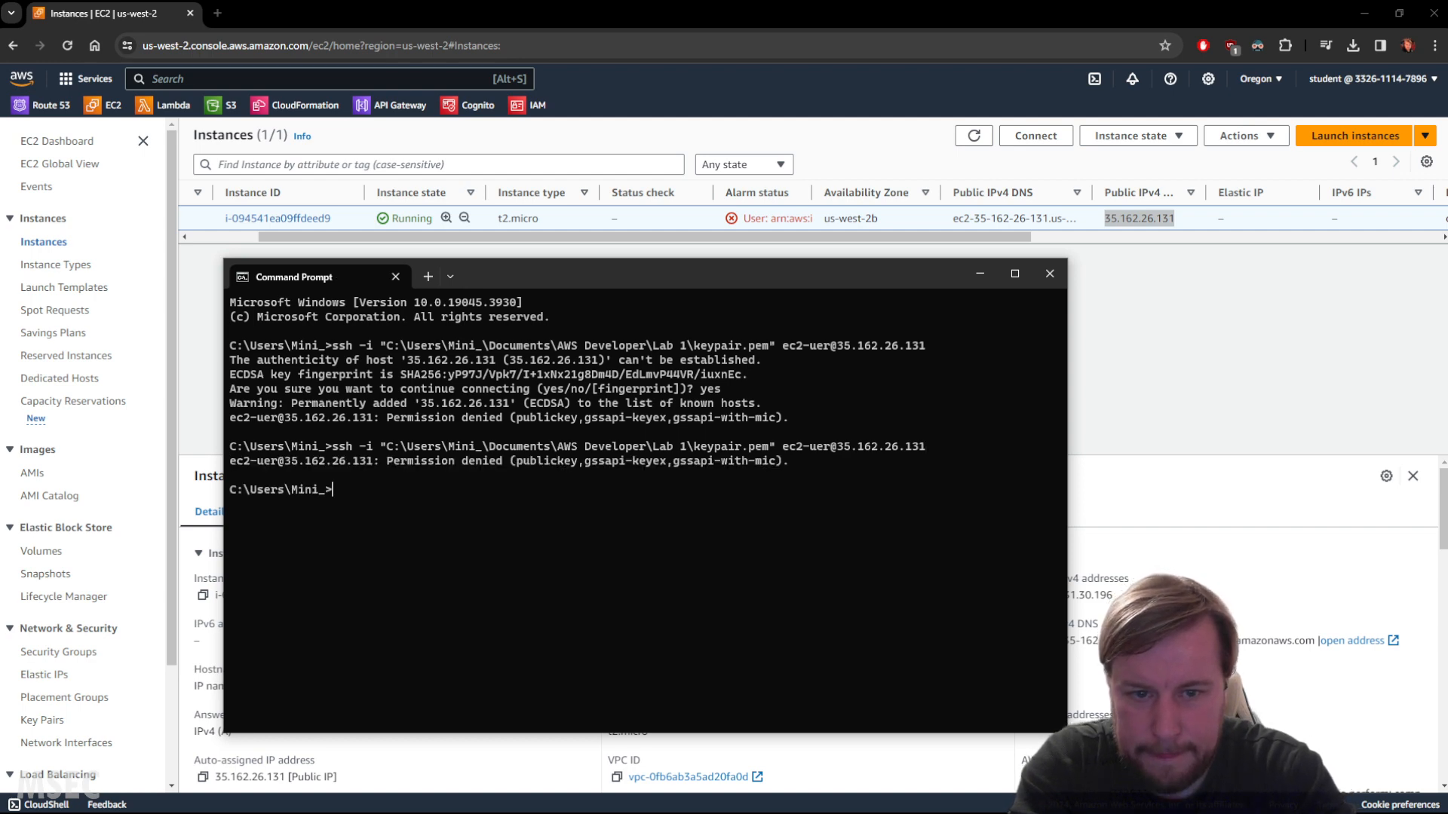
key(Up)
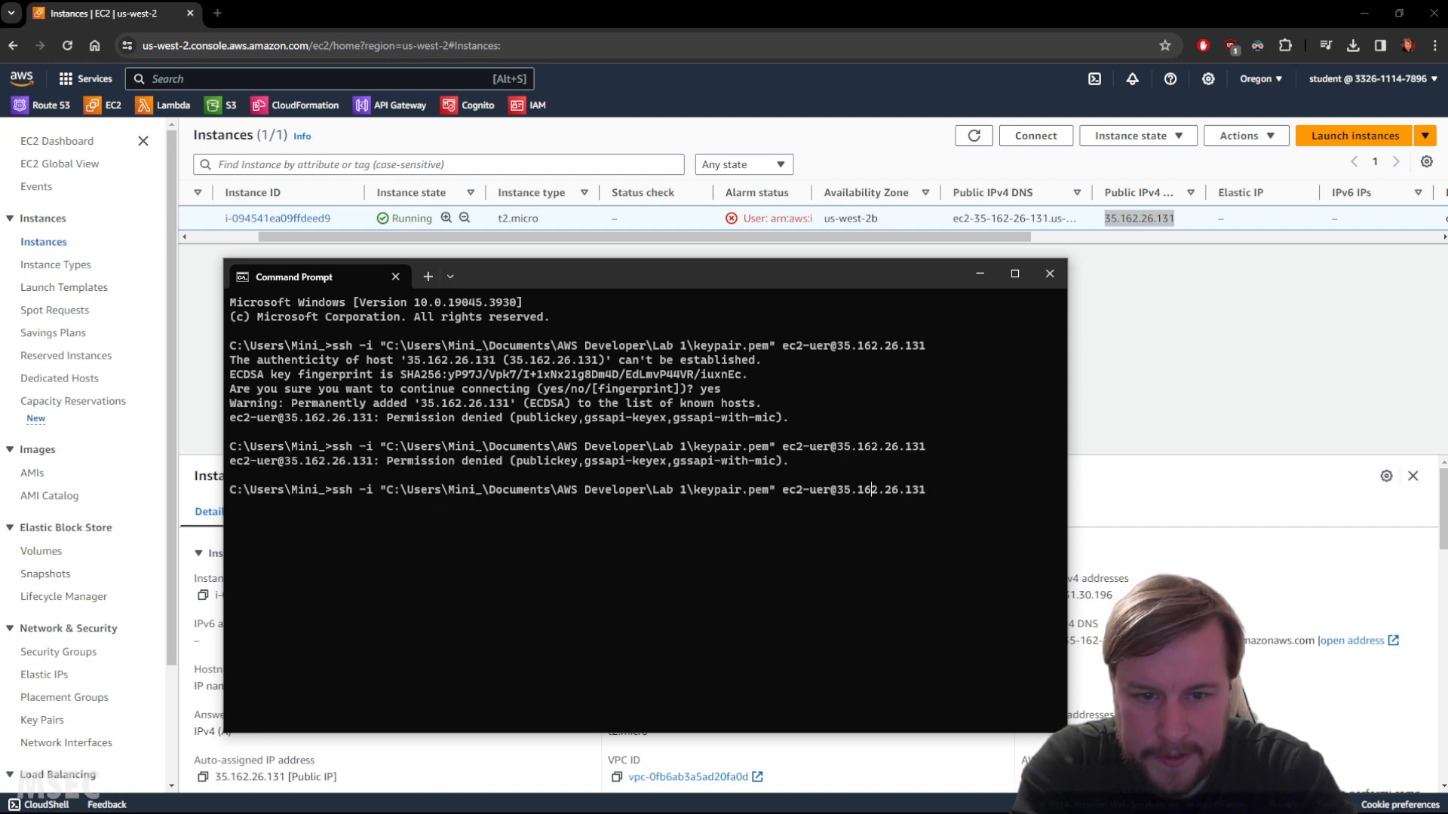
key(Left)
key(Left)
key(Left)
key(Left)
key(Left)
key(Left)
key(Left)
key(Left)
text(s)
key(Return)
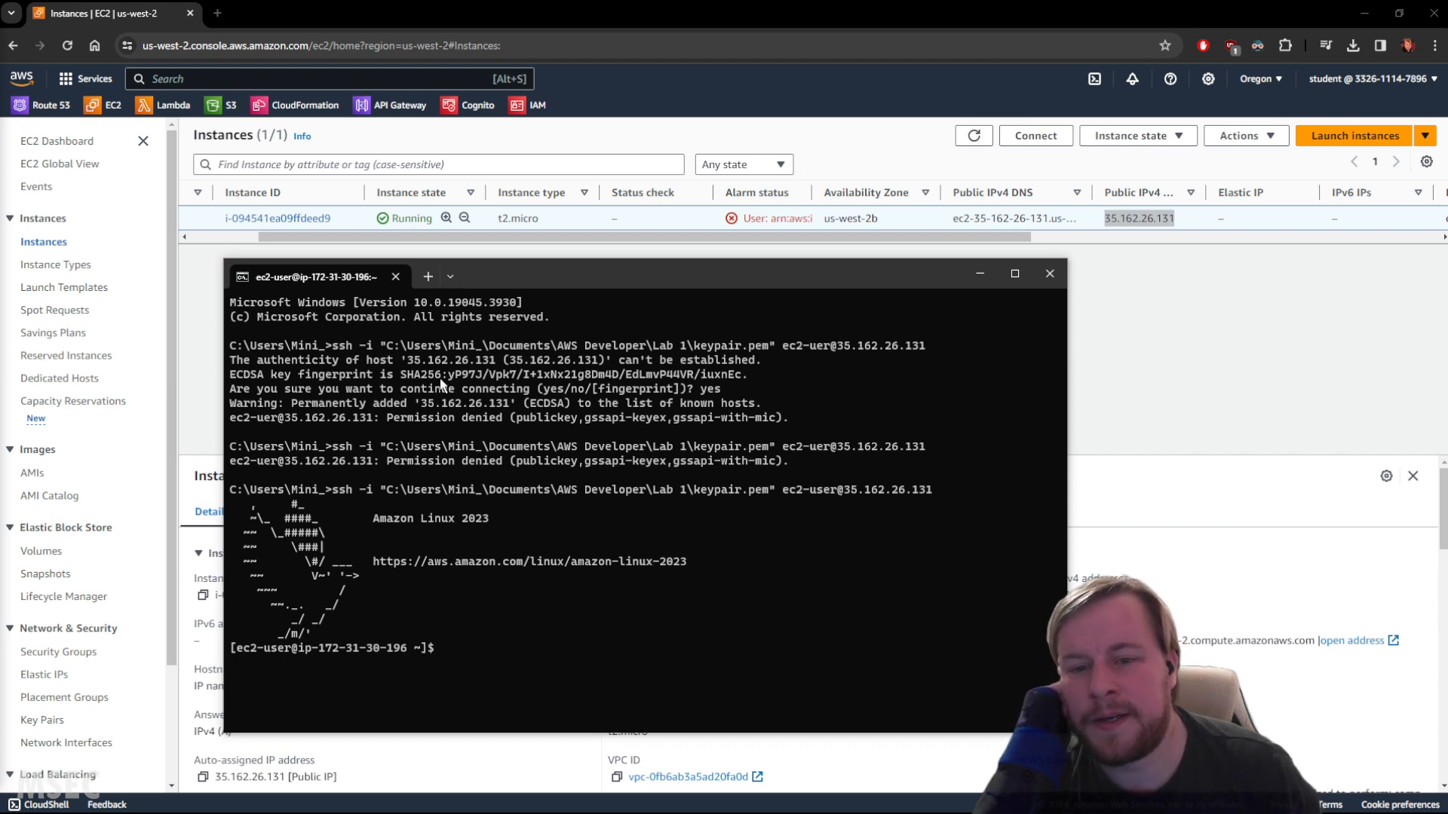
Run the curl PUT command that stores an instance metadata token with a 3600-second TTL in TOKEN.
drag(588, 283, 555, 281)
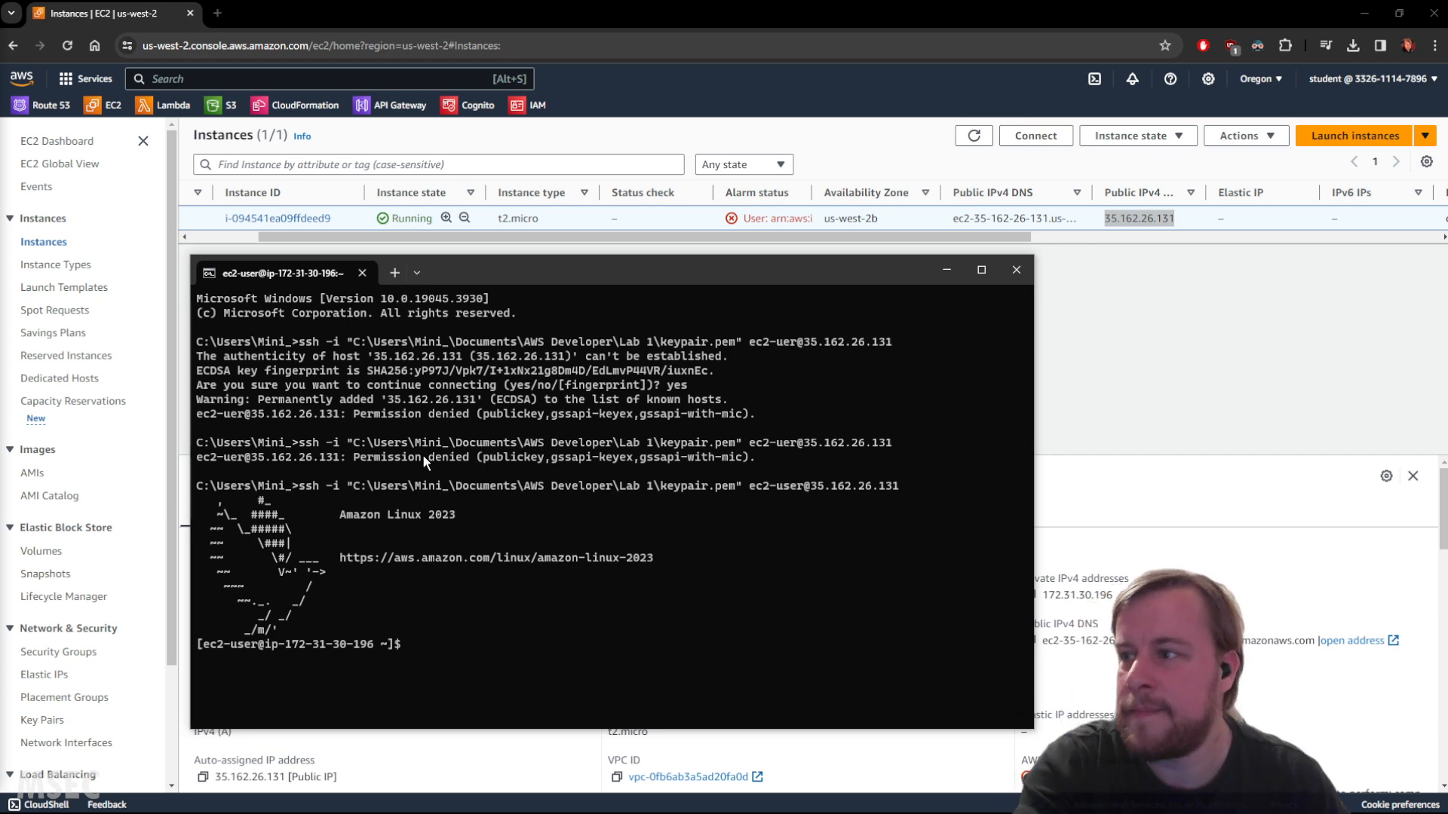
click(463, 661)
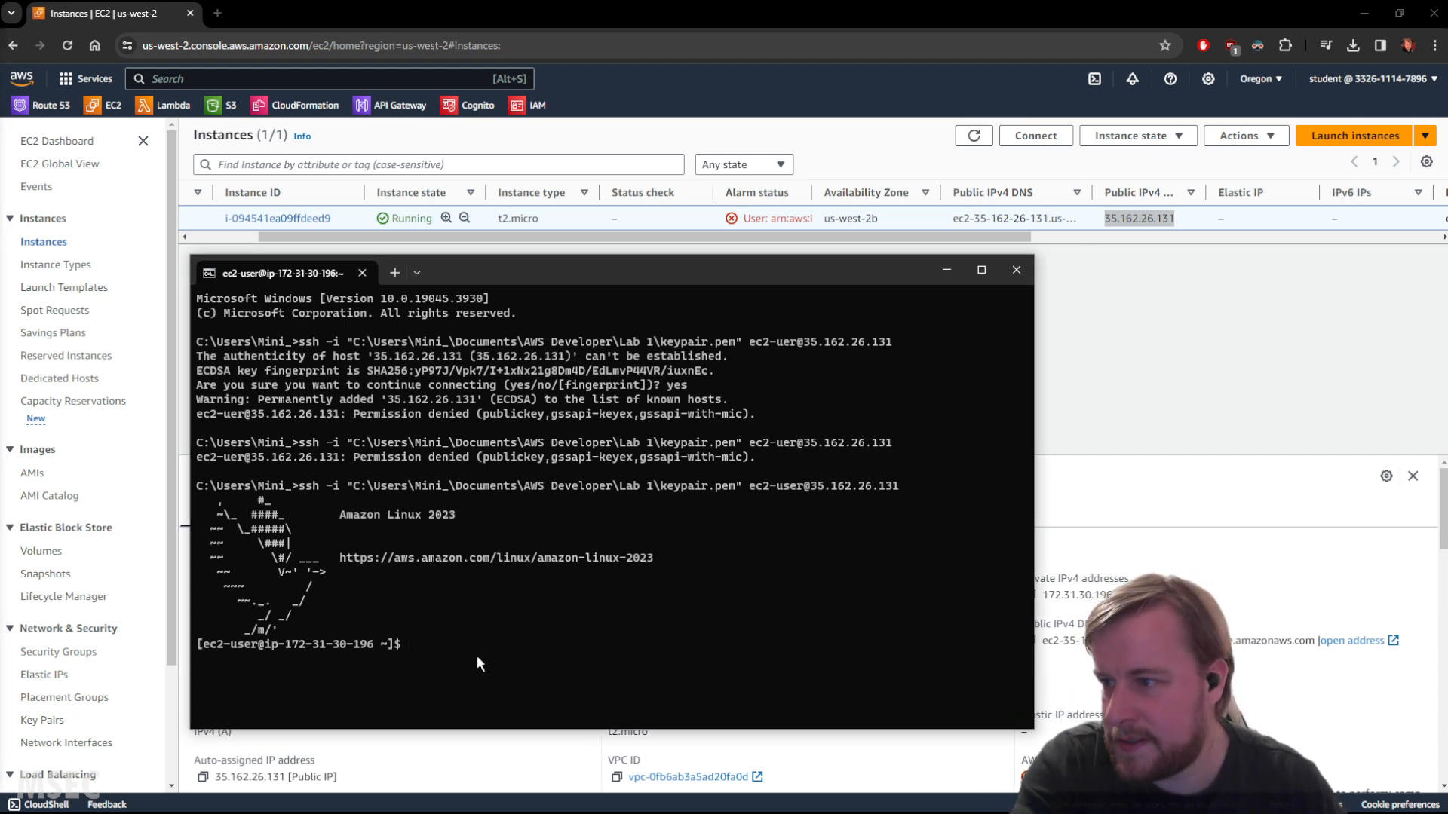
key(ctrl+v)
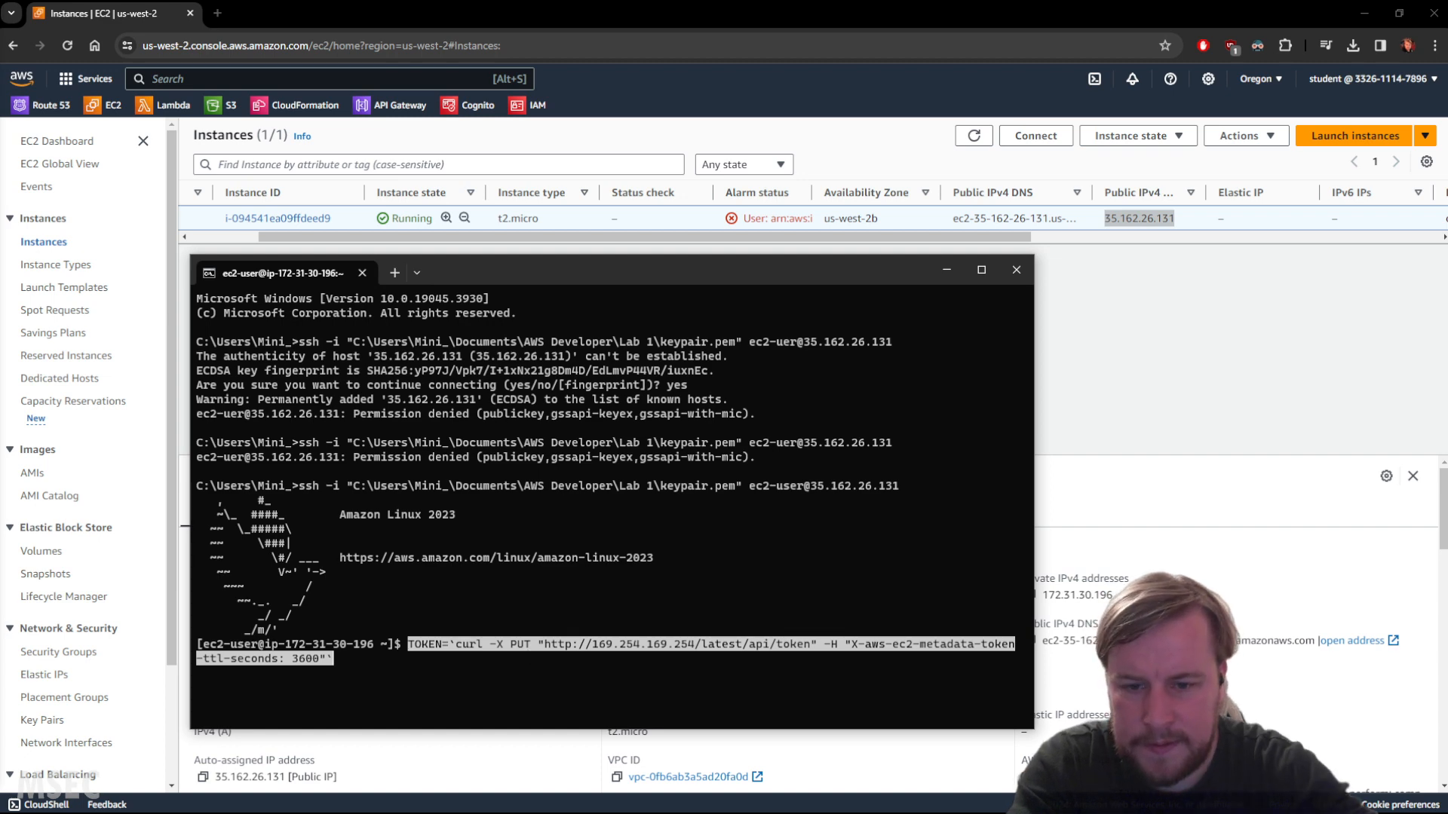
key(Return)
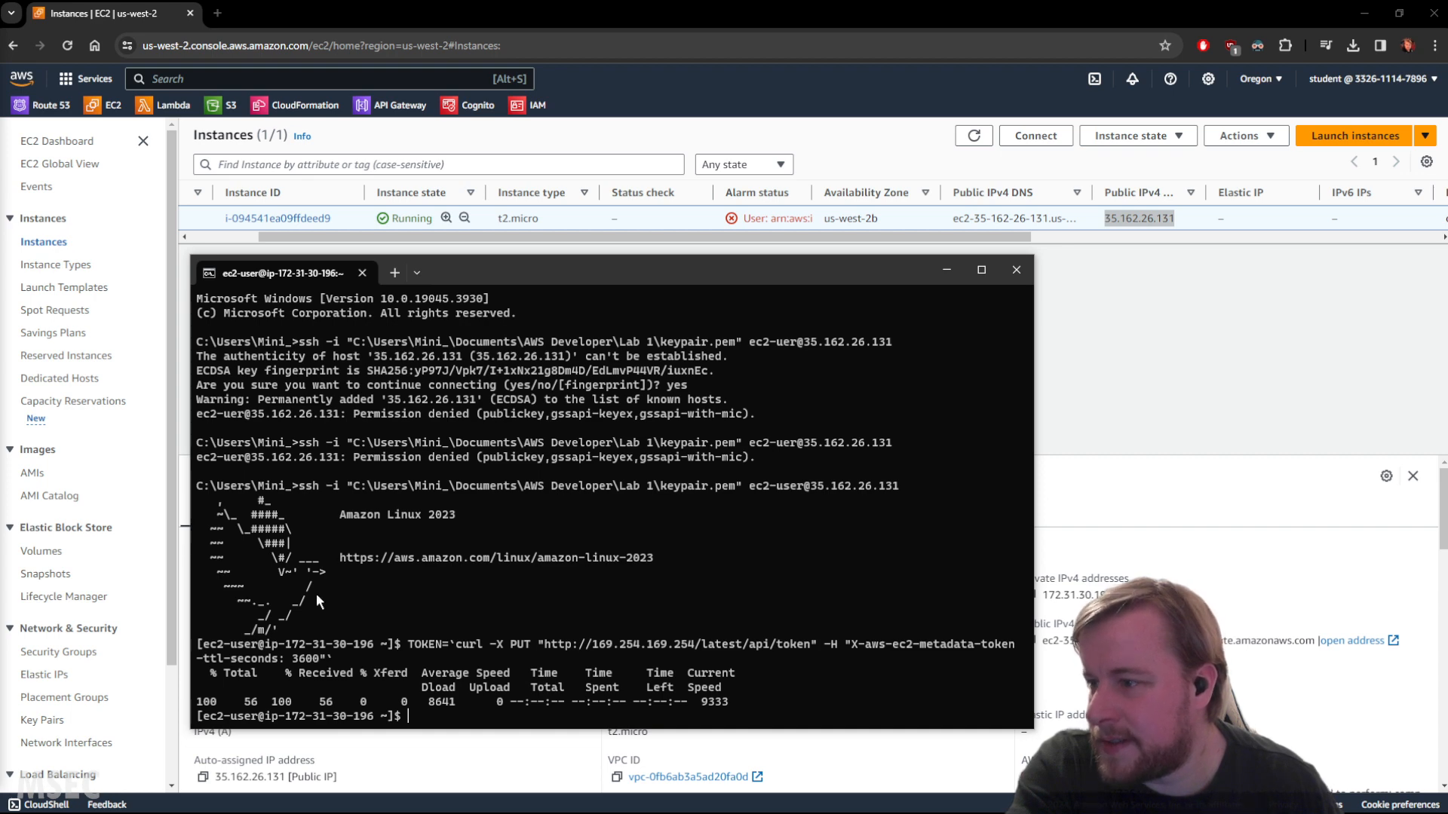
Query the instance metadata root listing with the token and review the output.
key(ctrl+v)
key(Return)
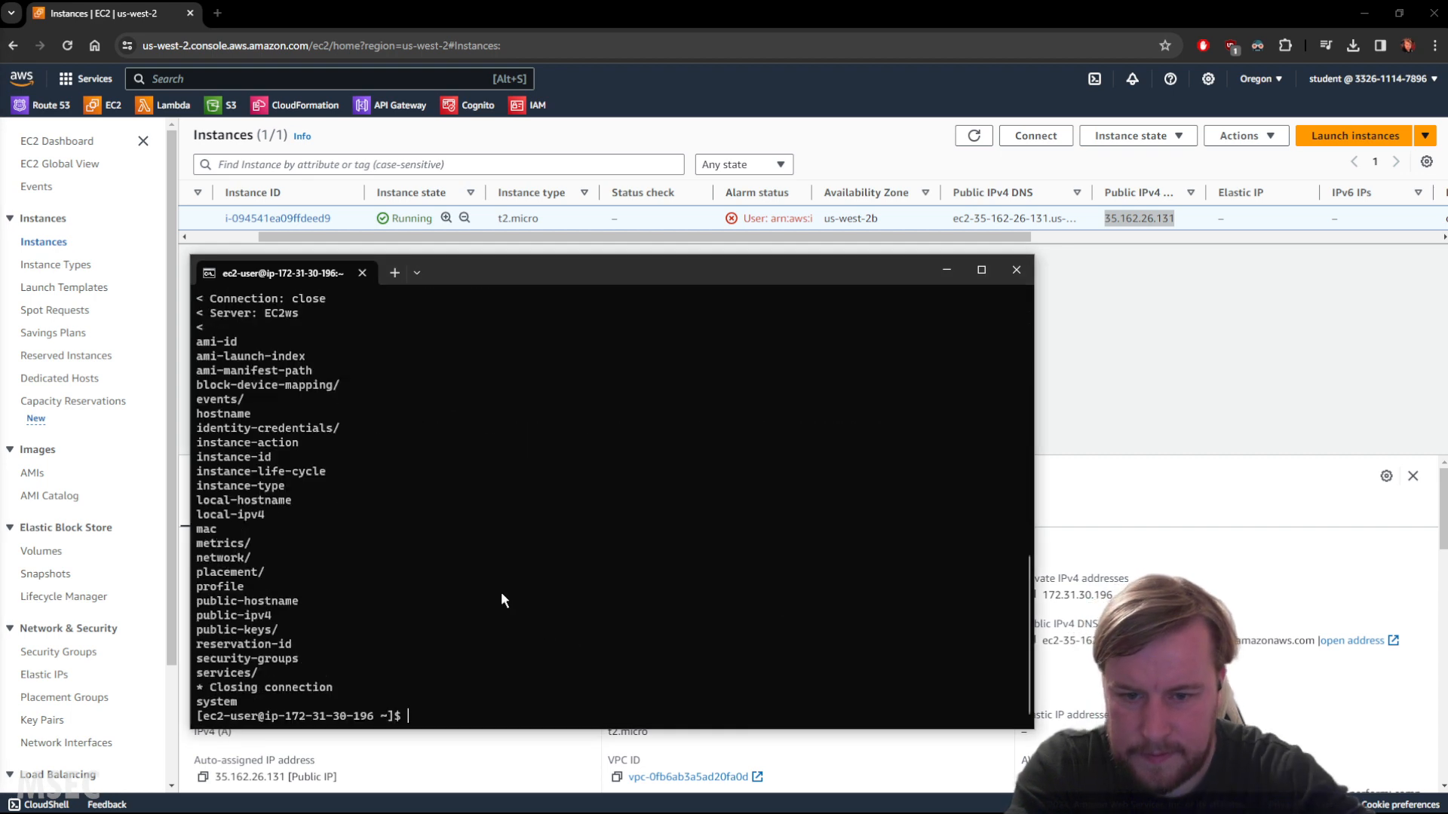
scroll(510, 592, up, 9)
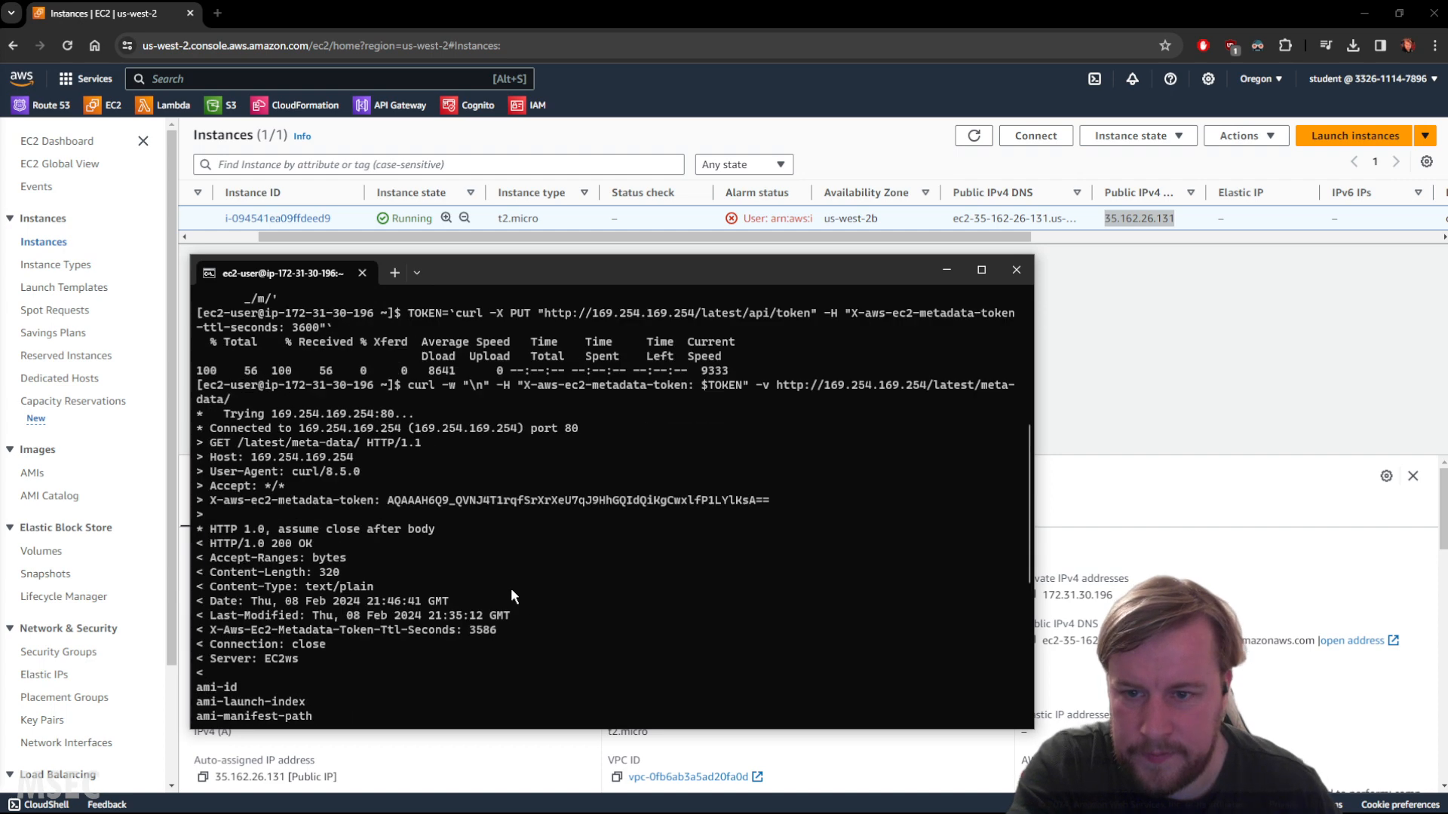
scroll(511, 595, up, 3)
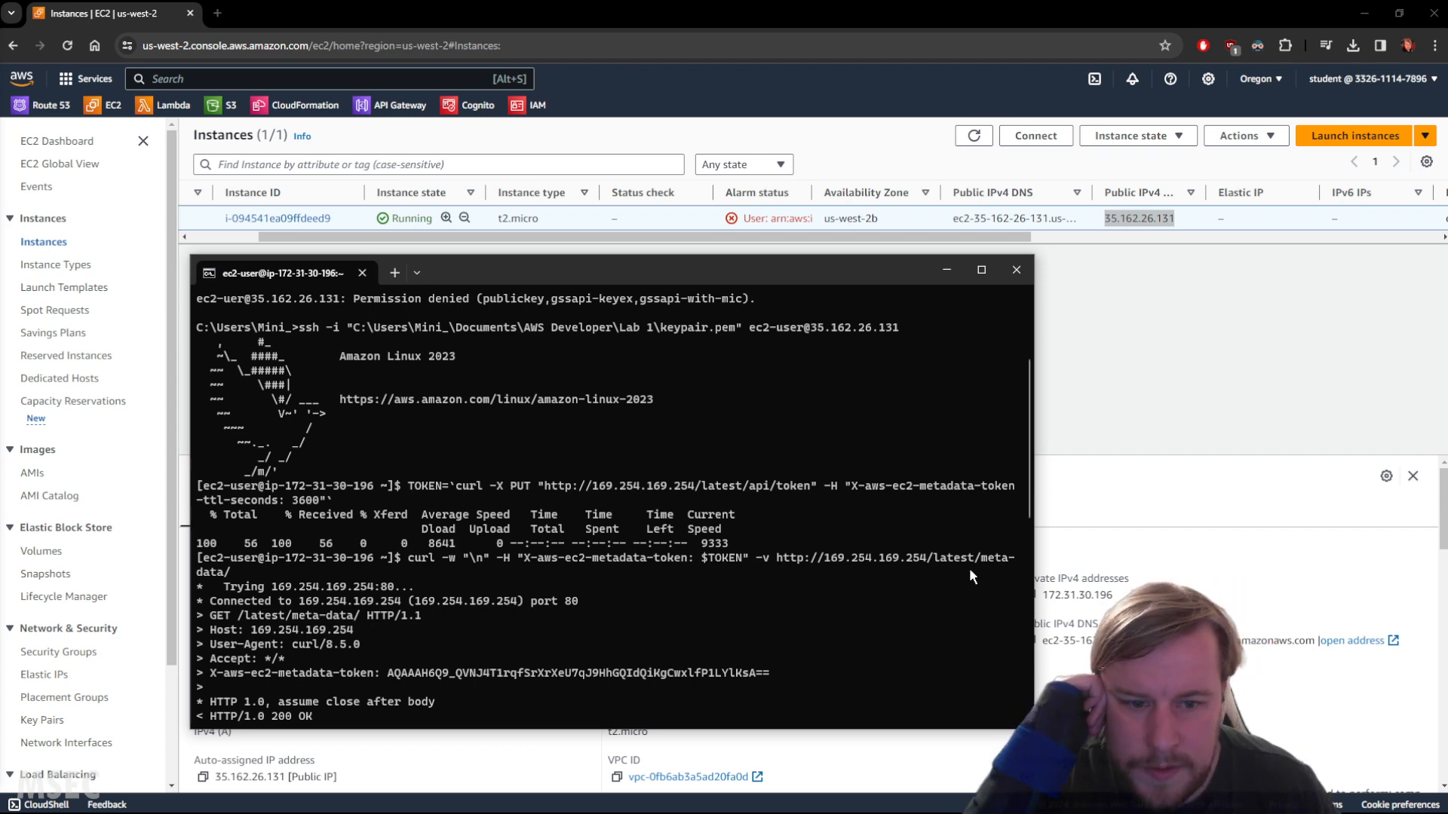
scroll(674, 632, down, 1)
scroll(671, 631, down, 8)
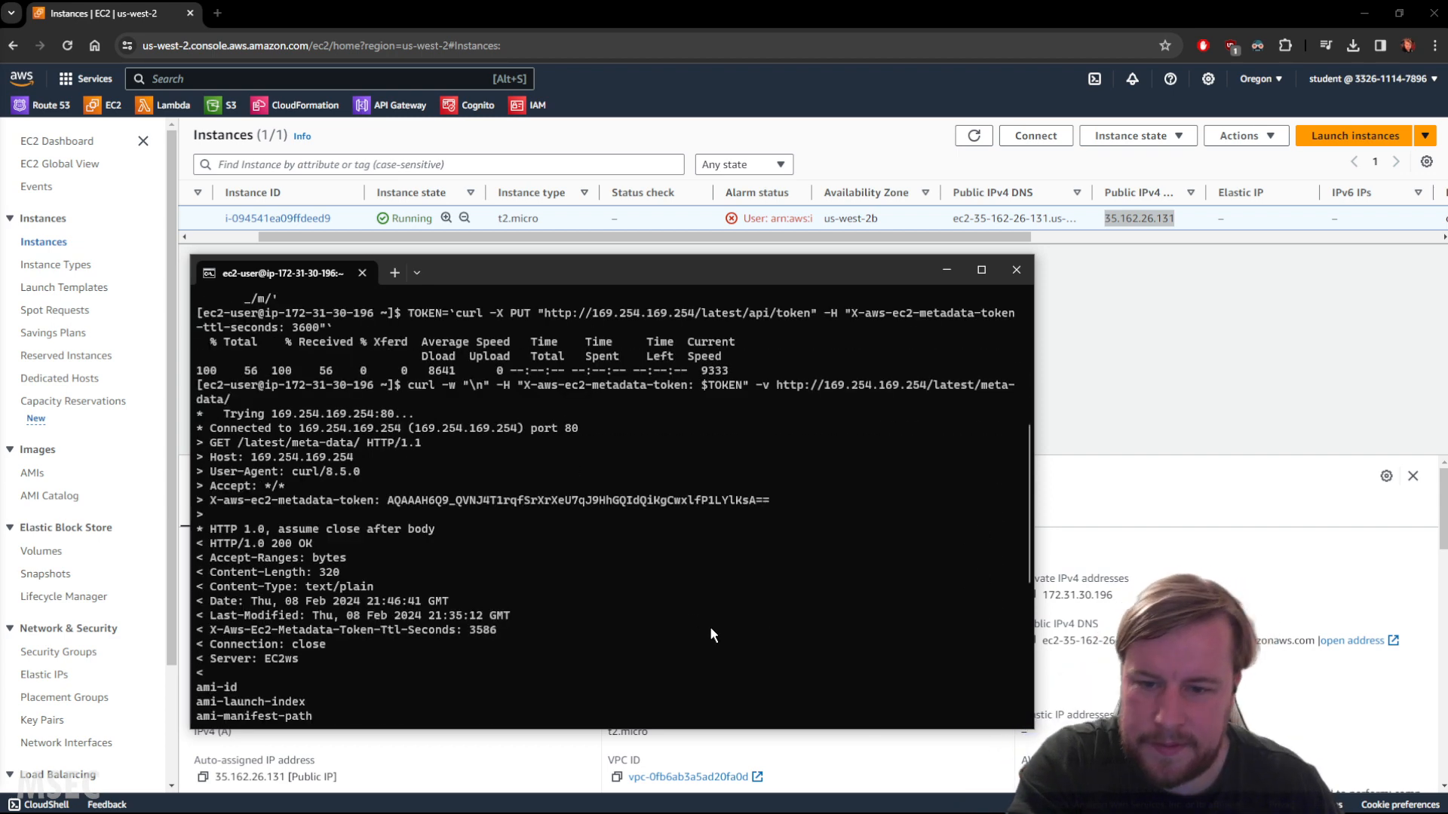
scroll(622, 531, down, 3)
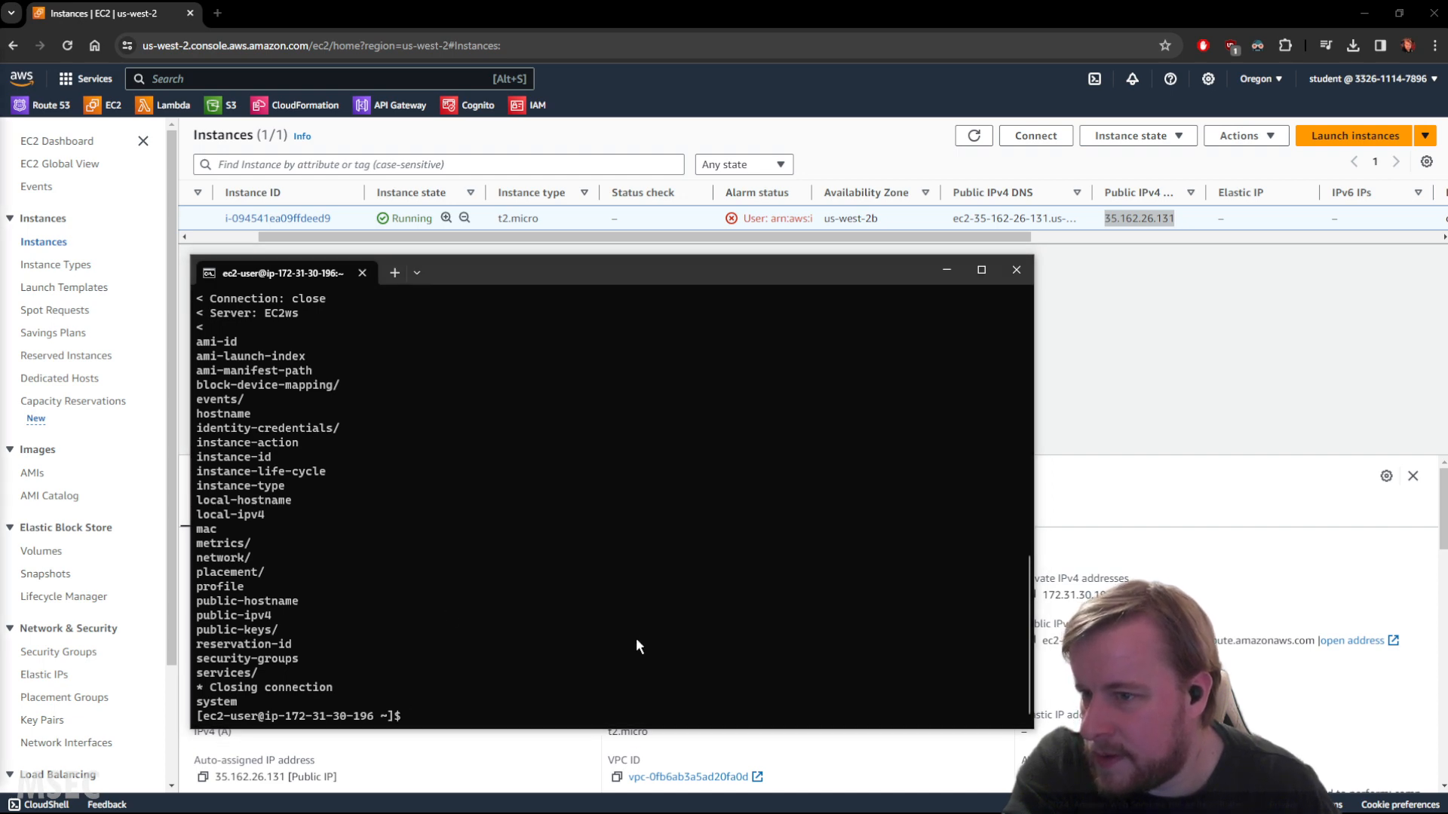
Query the ami-id and security-groups metadata entries with the token.
key(ctrl+v)
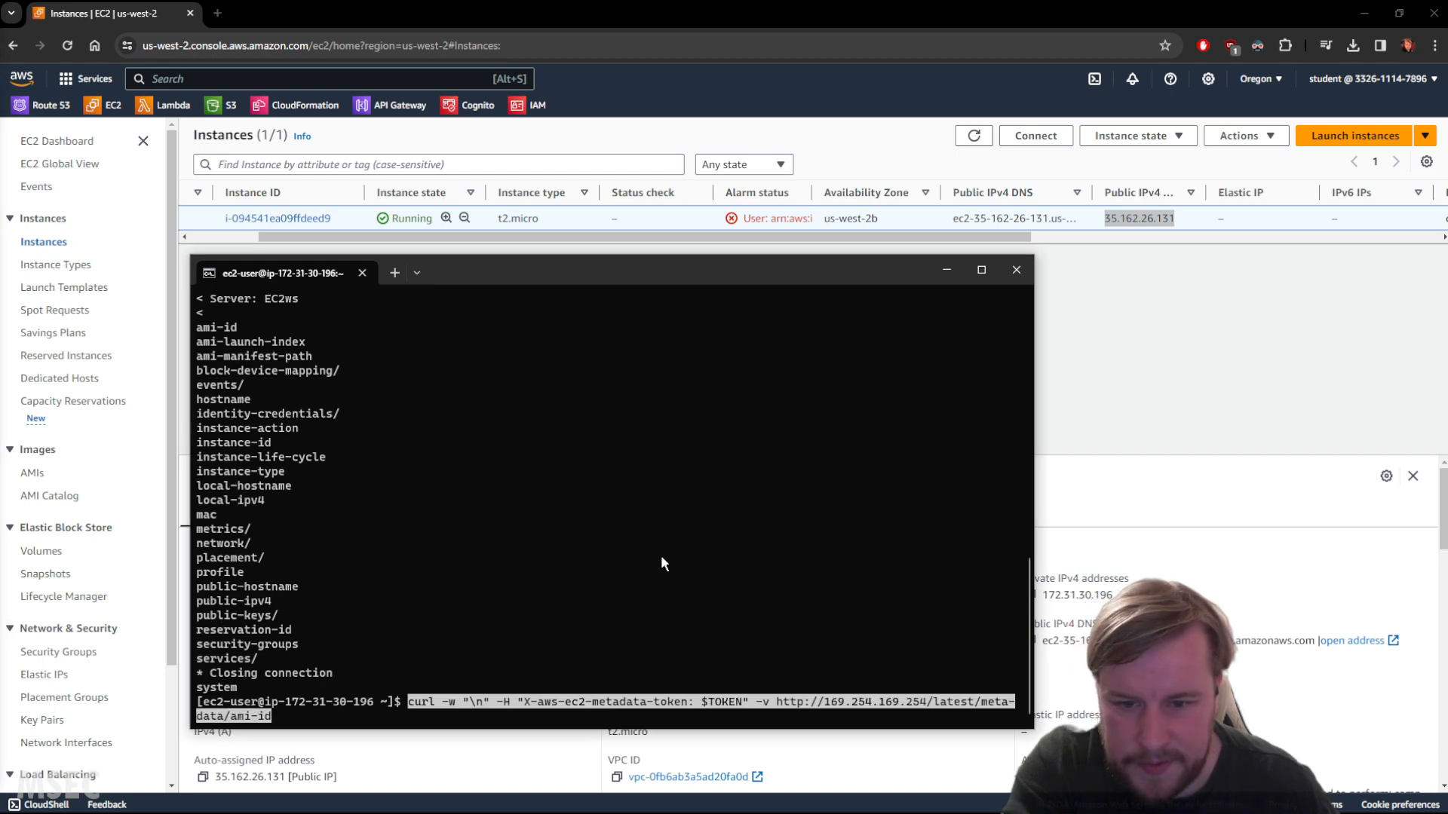
key(Return)
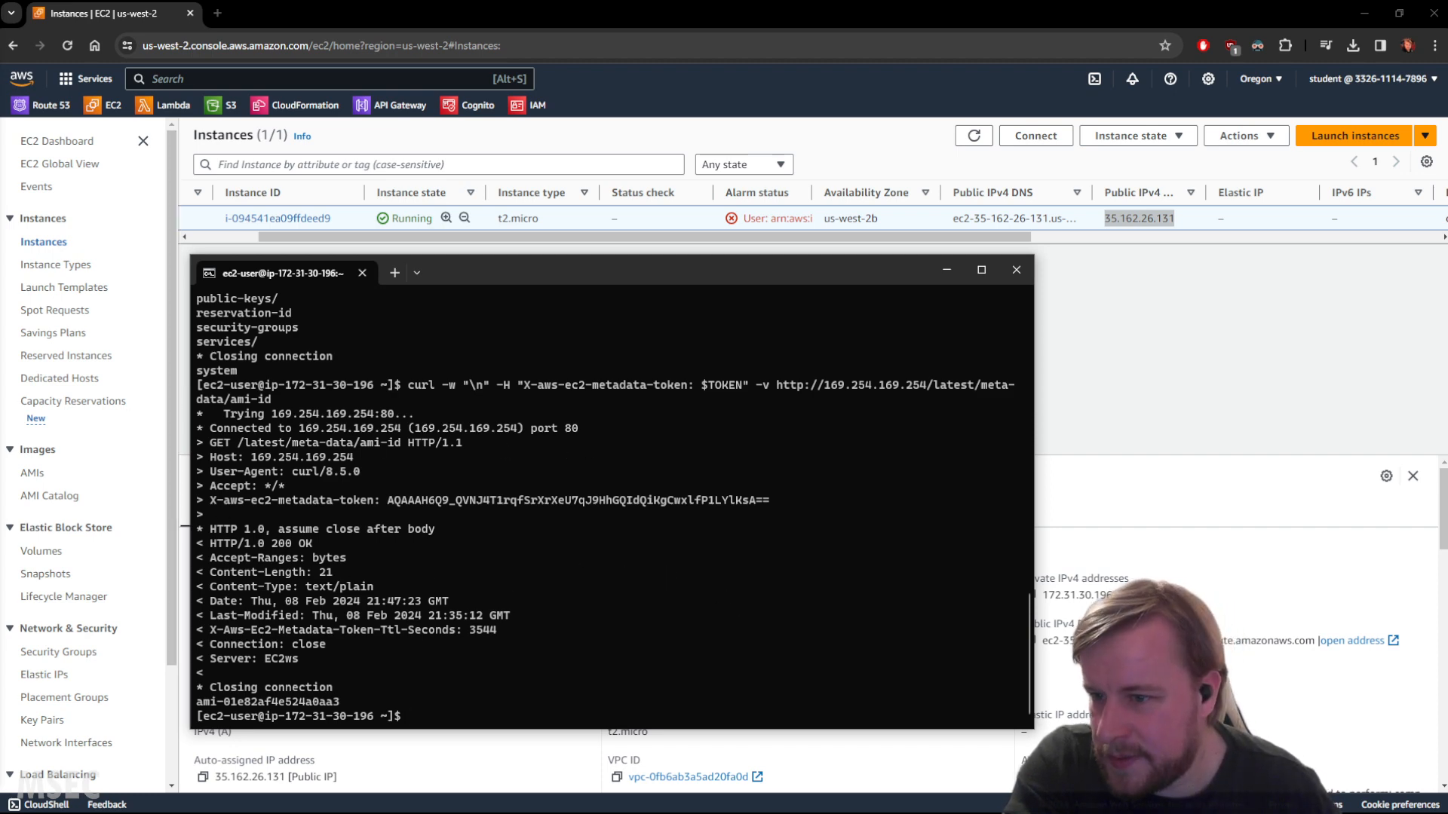
key(ctrl+v)
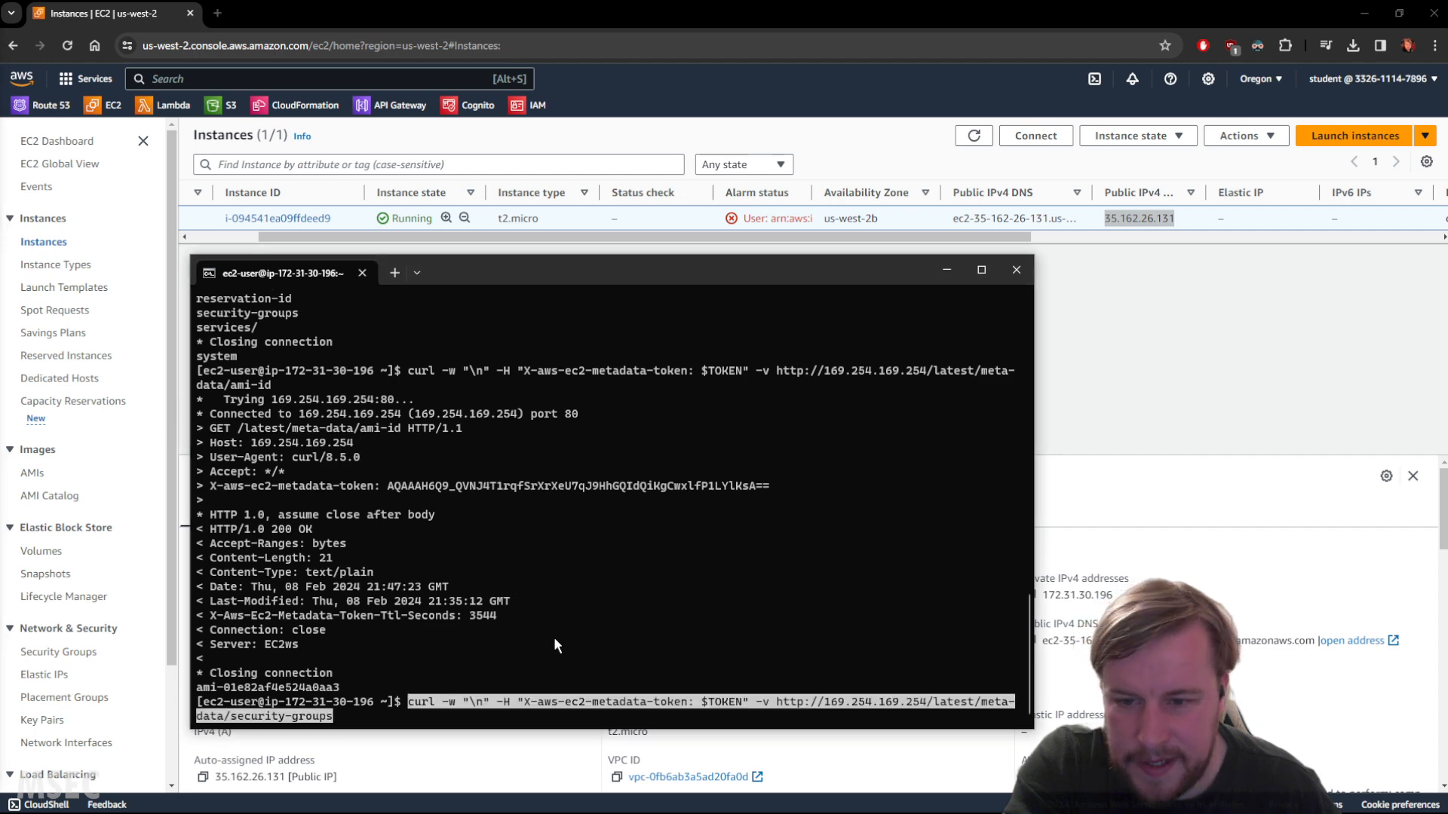
key(Return)
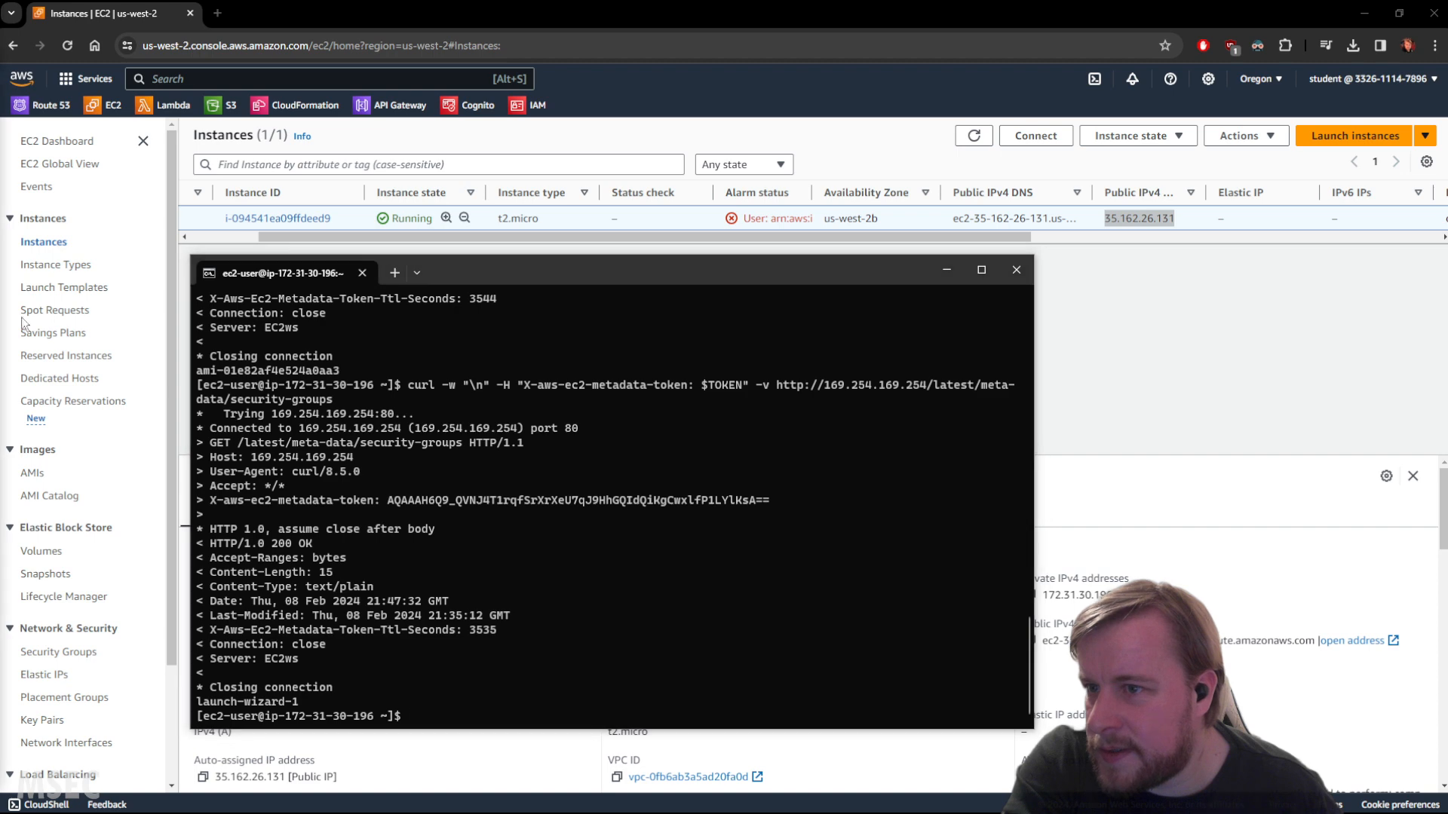
Query the hostname metadata entry and select the returned hostname.
right_click(596, 608)
key(Return)
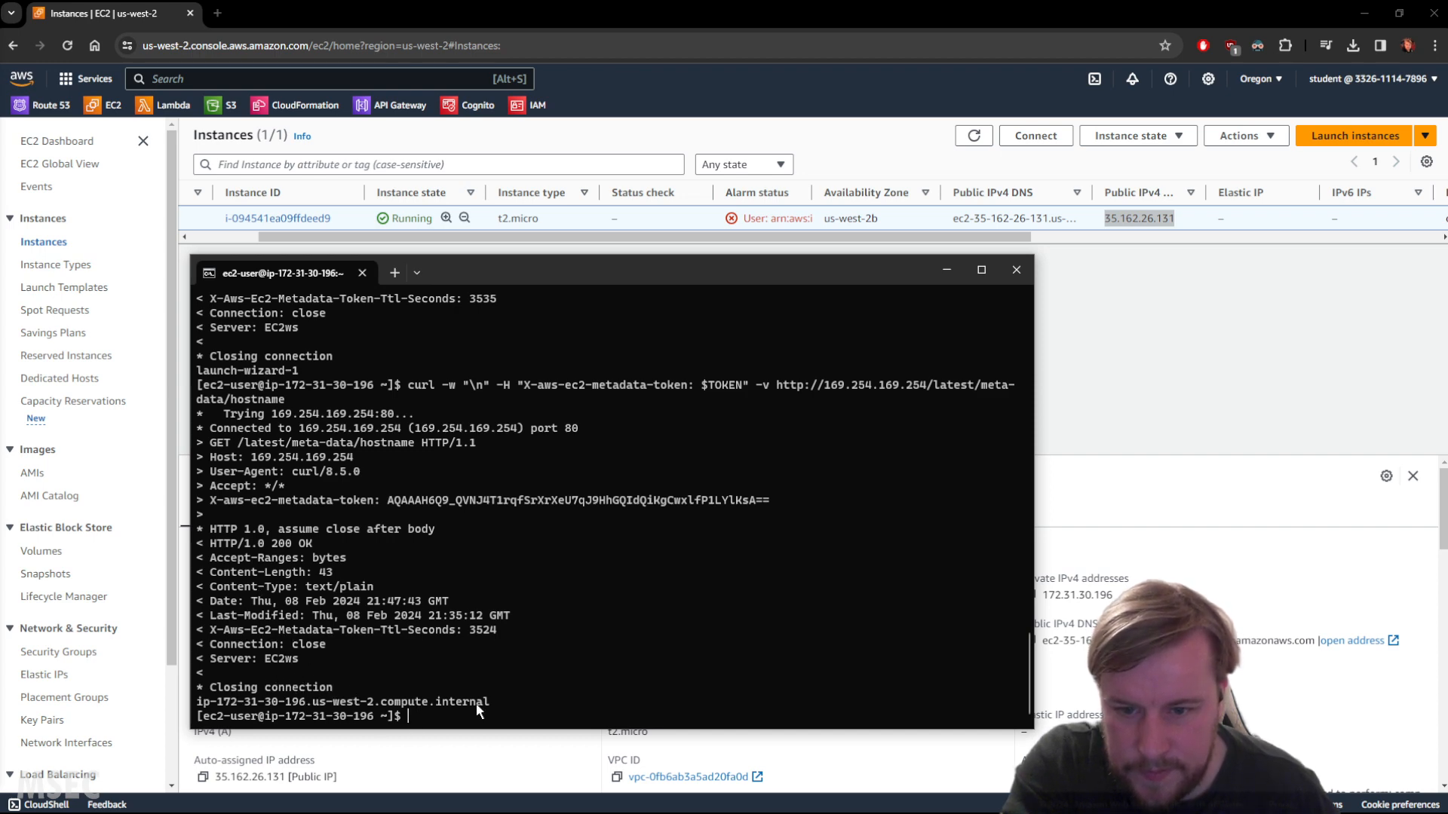
drag(481, 702, 202, 702)
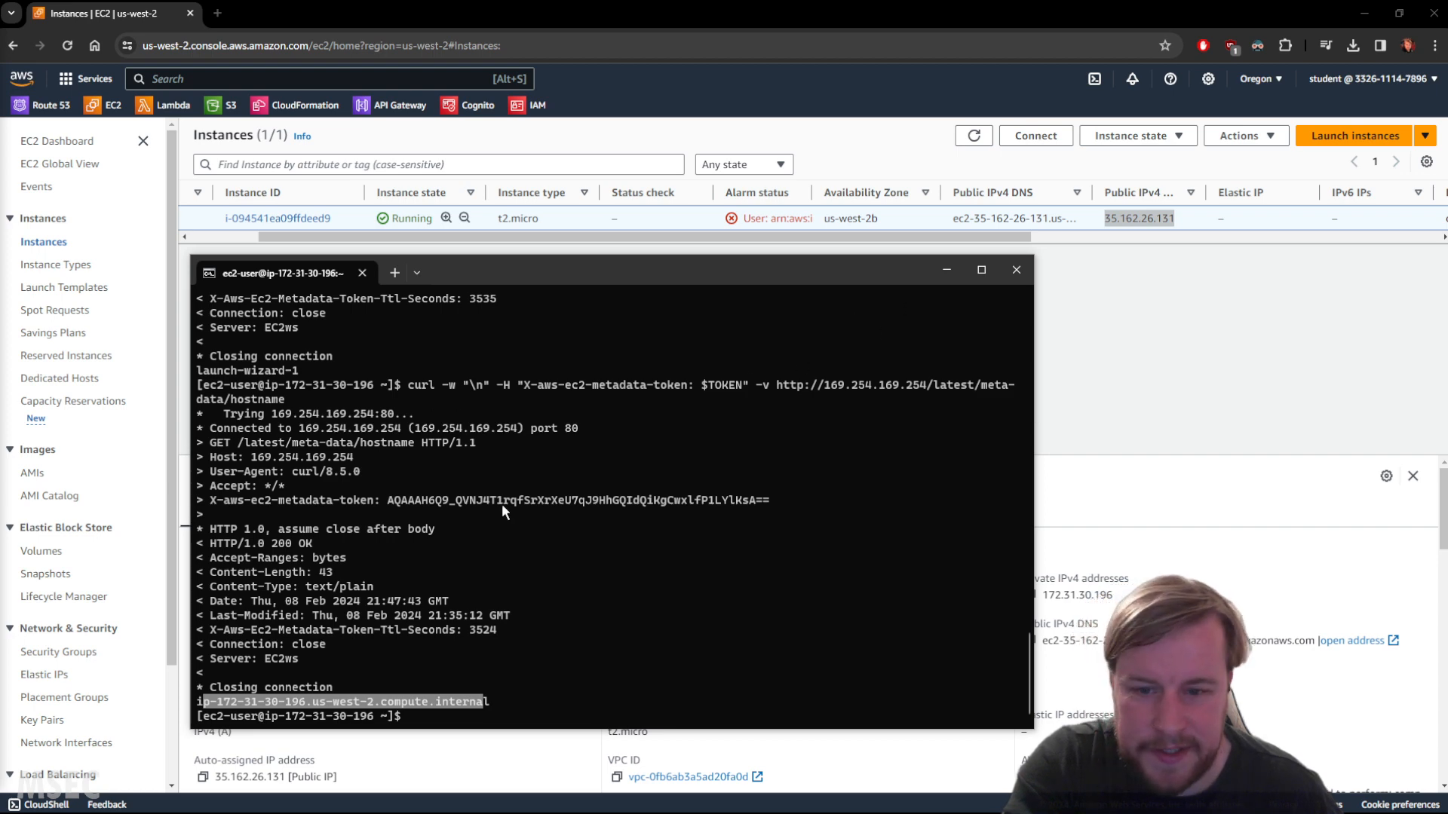
Close the Command Prompt window.
click(1013, 270)
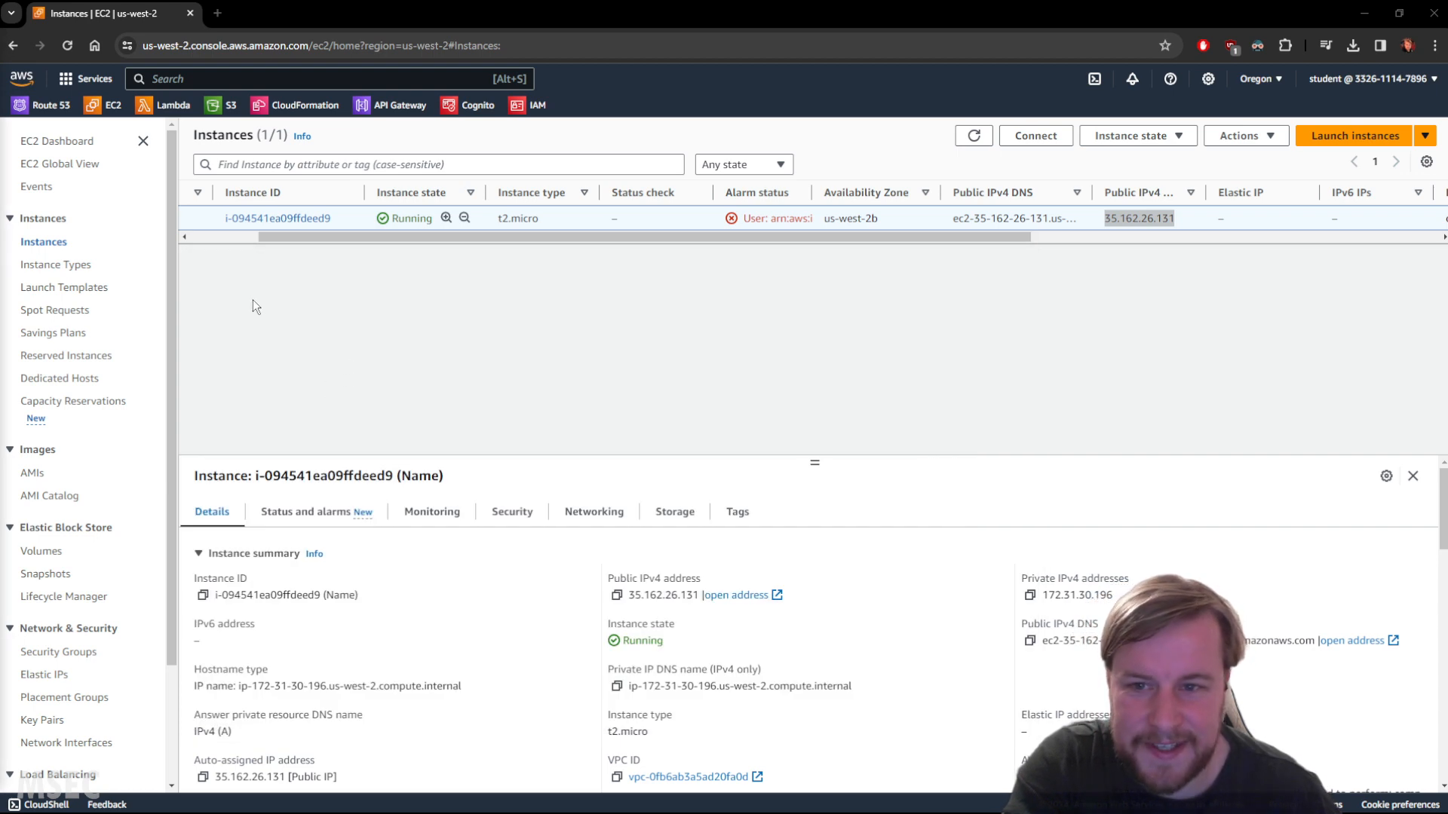
click(1425, 135)
click(1424, 136)
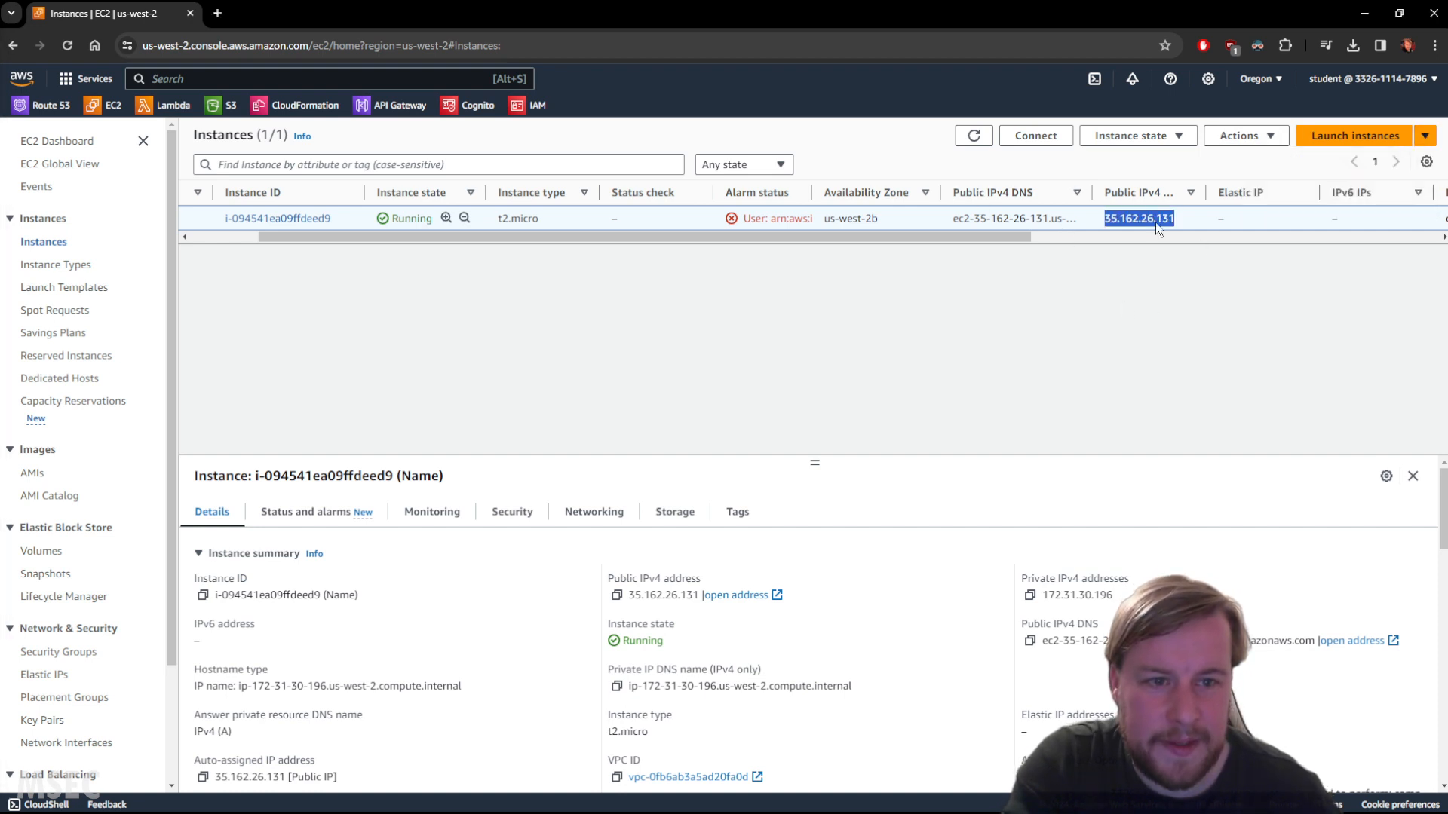
Stop the selected instance from the Instance state menu.
drag(310, 235, 86, 233)
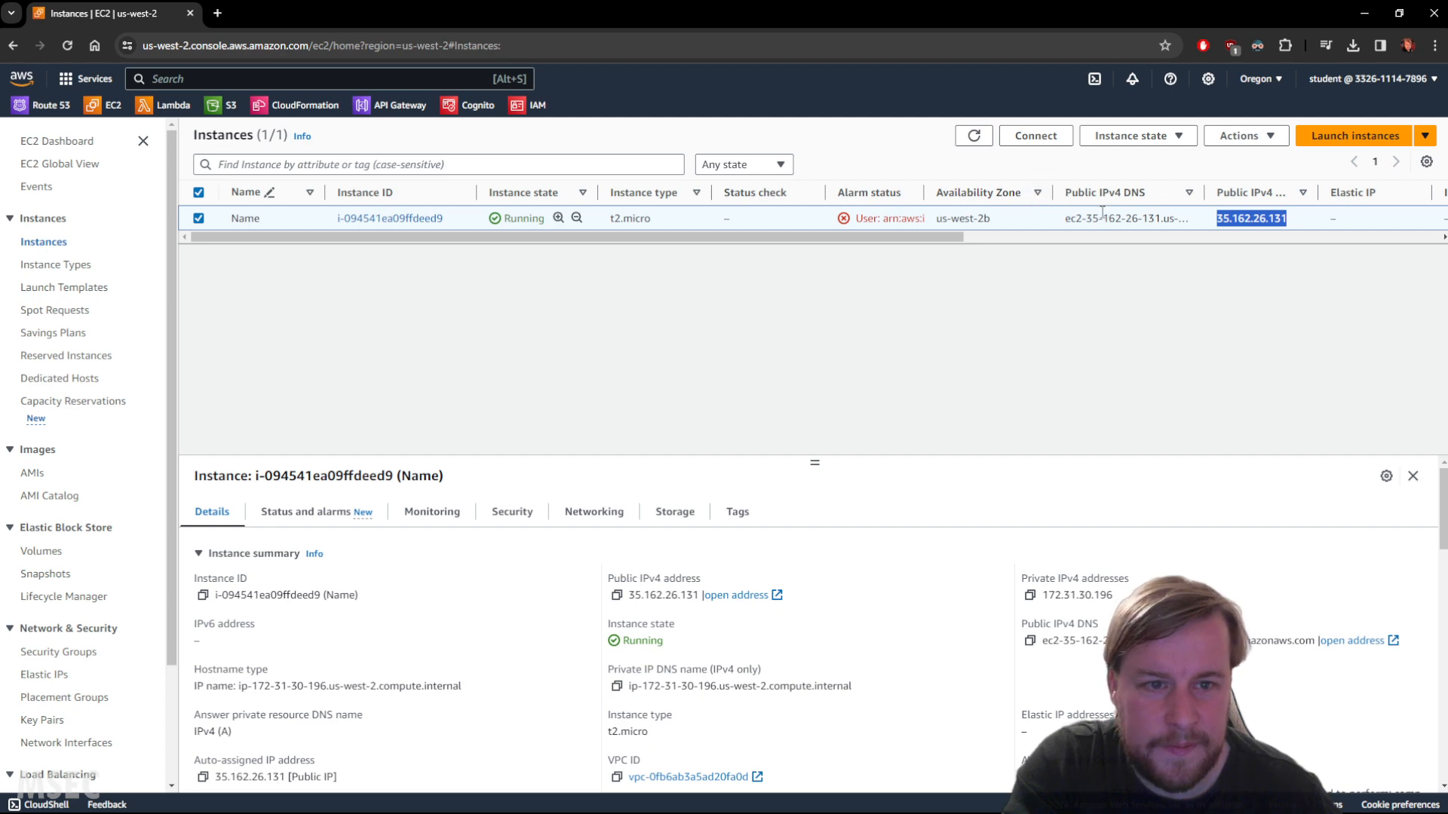
click(1134, 136)
click(1151, 256)
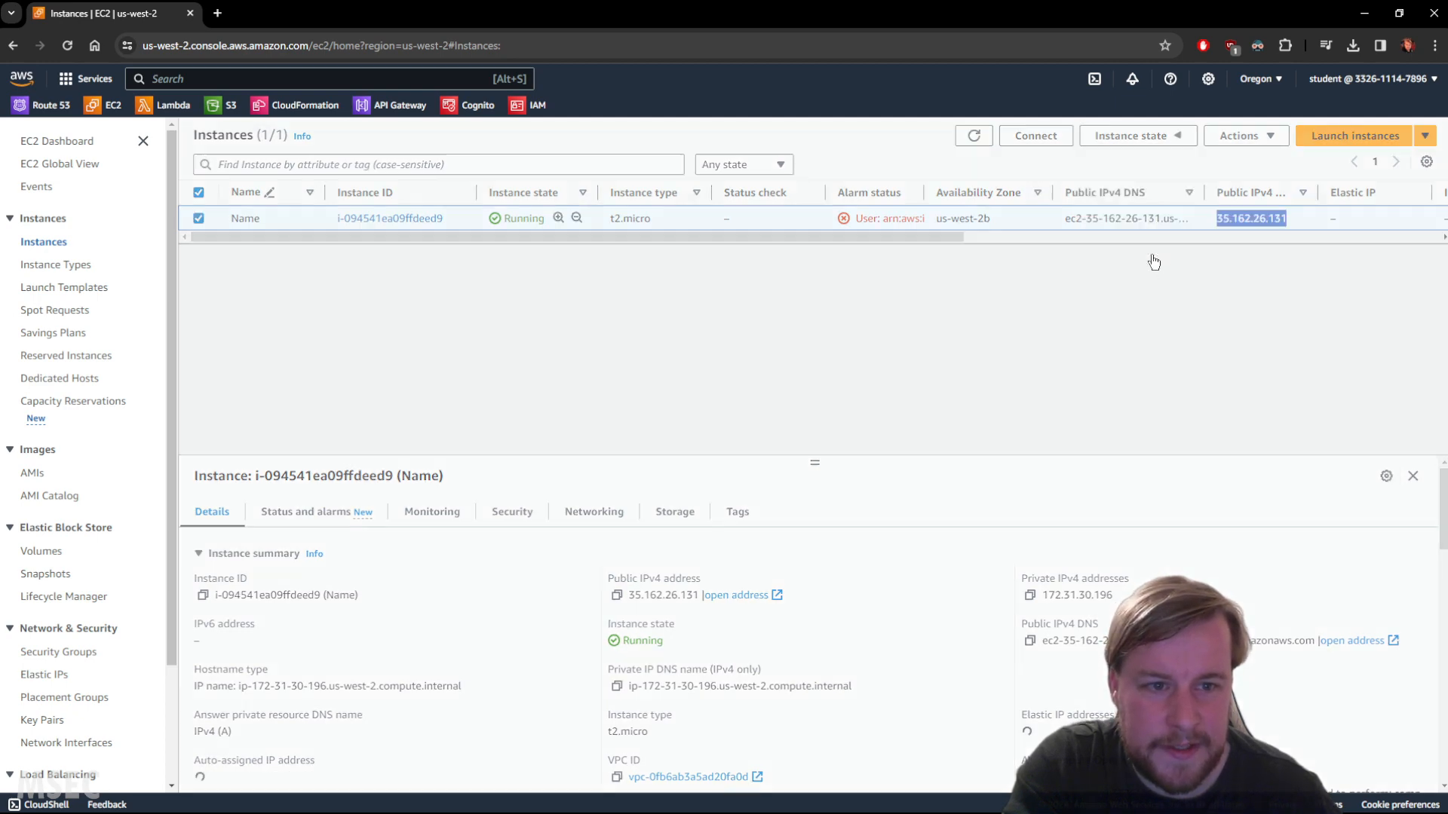
click(1063, 573)
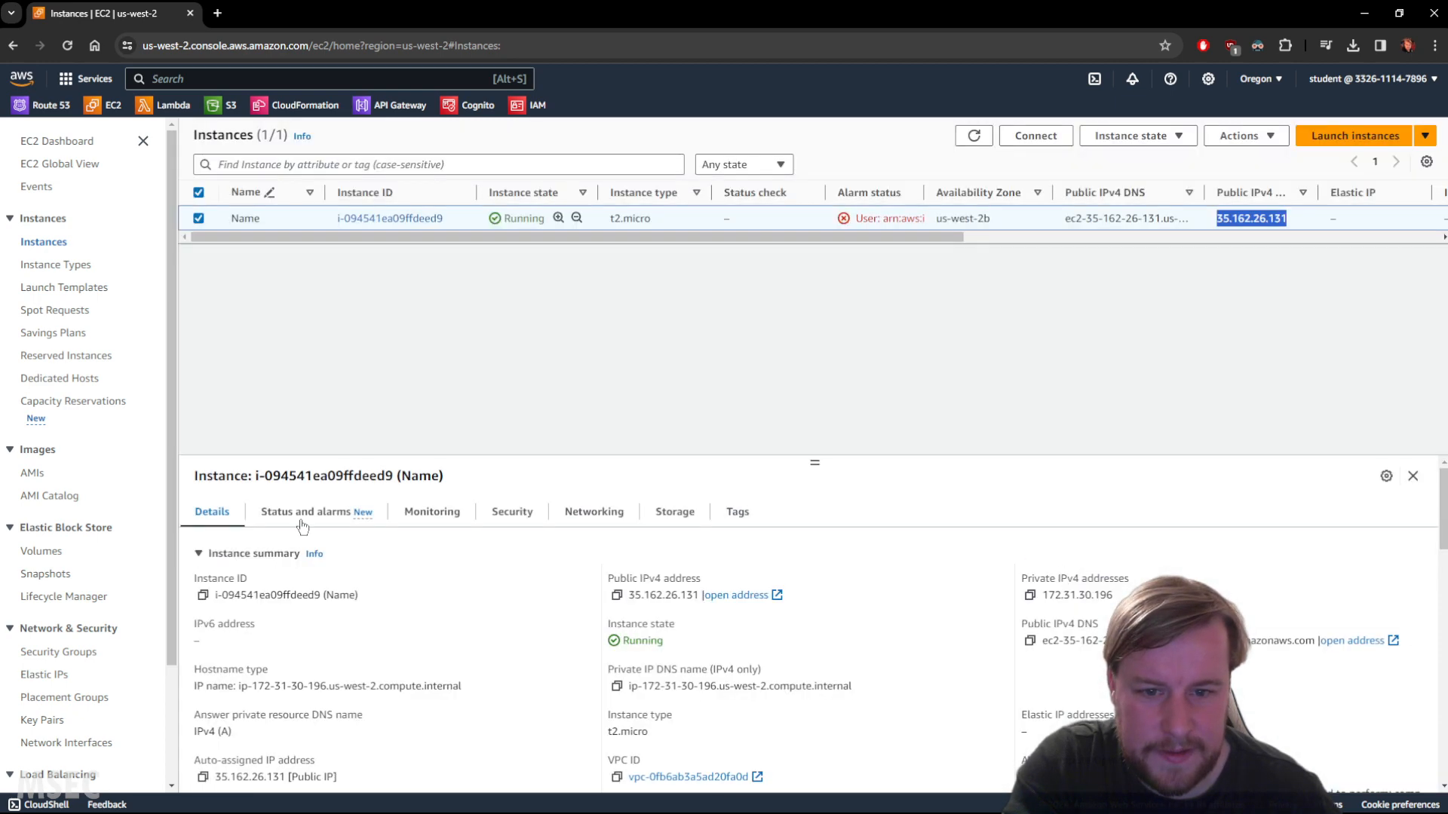